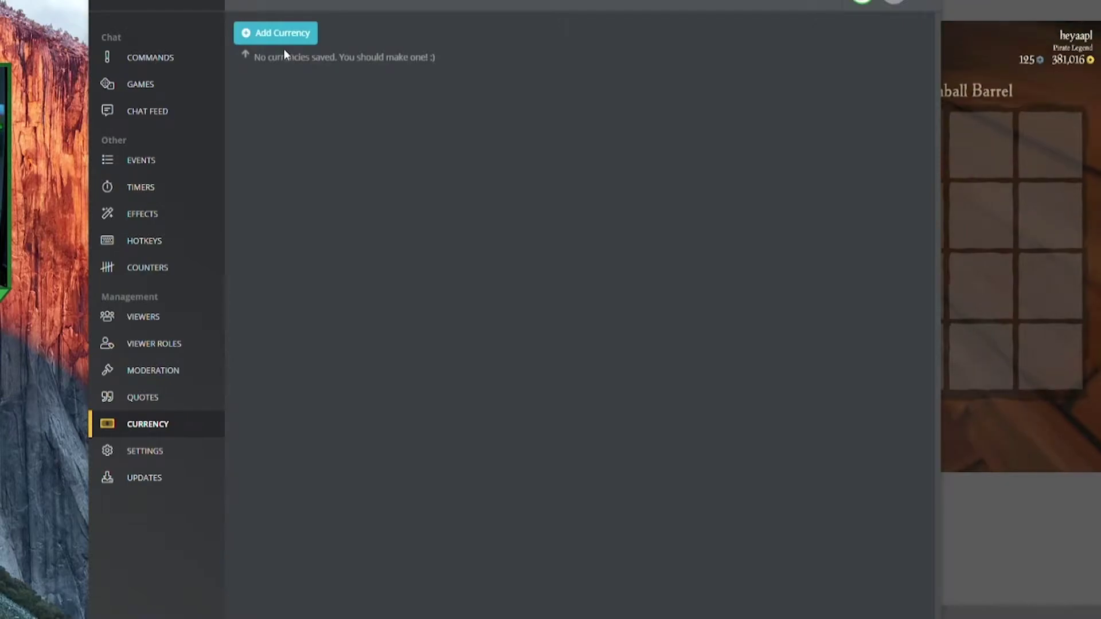
# Step: Start a new currency named Points, keeping transfers Allowed and a payout of 5 every 5 minutes
pyautogui.click(497, 113)
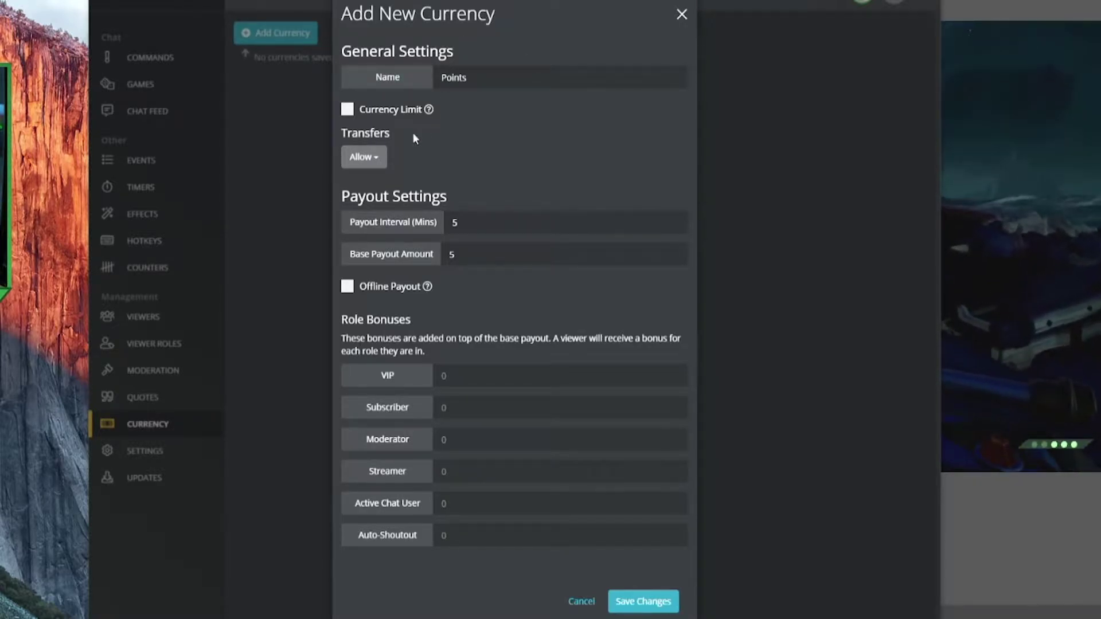
pyautogui.click(379, 157)
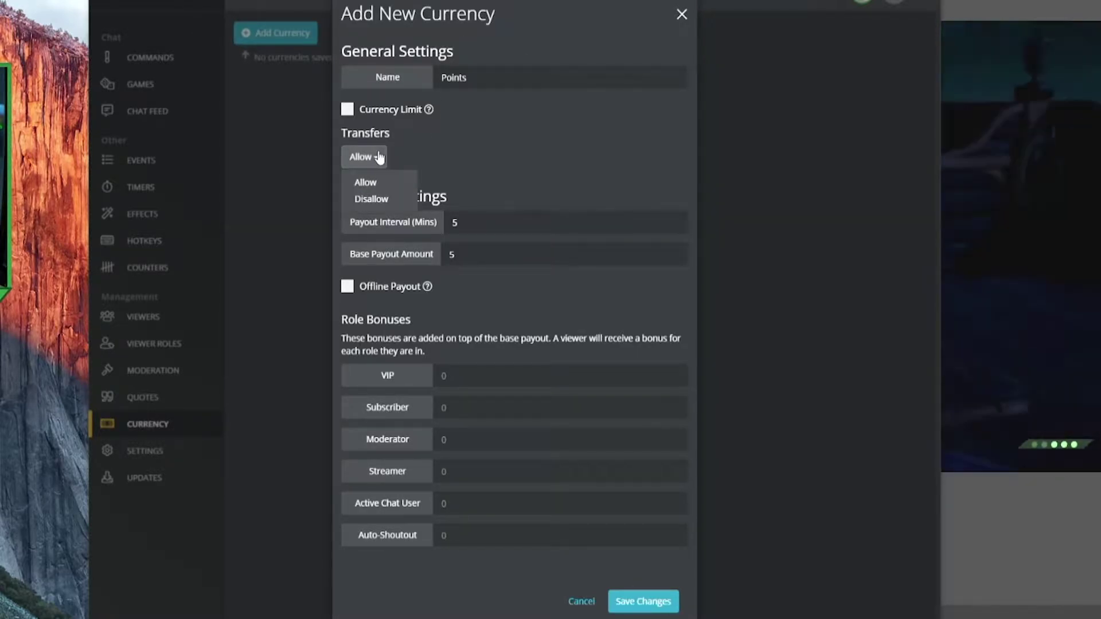
pyautogui.click(499, 185)
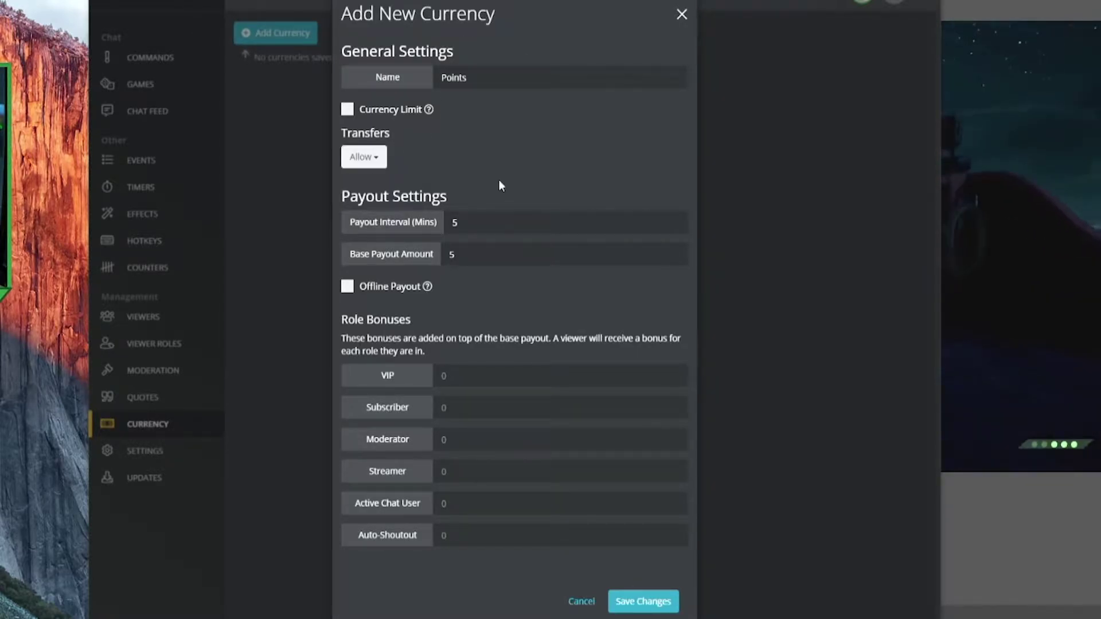
pyautogui.click(471, 256)
pyautogui.click(484, 221)
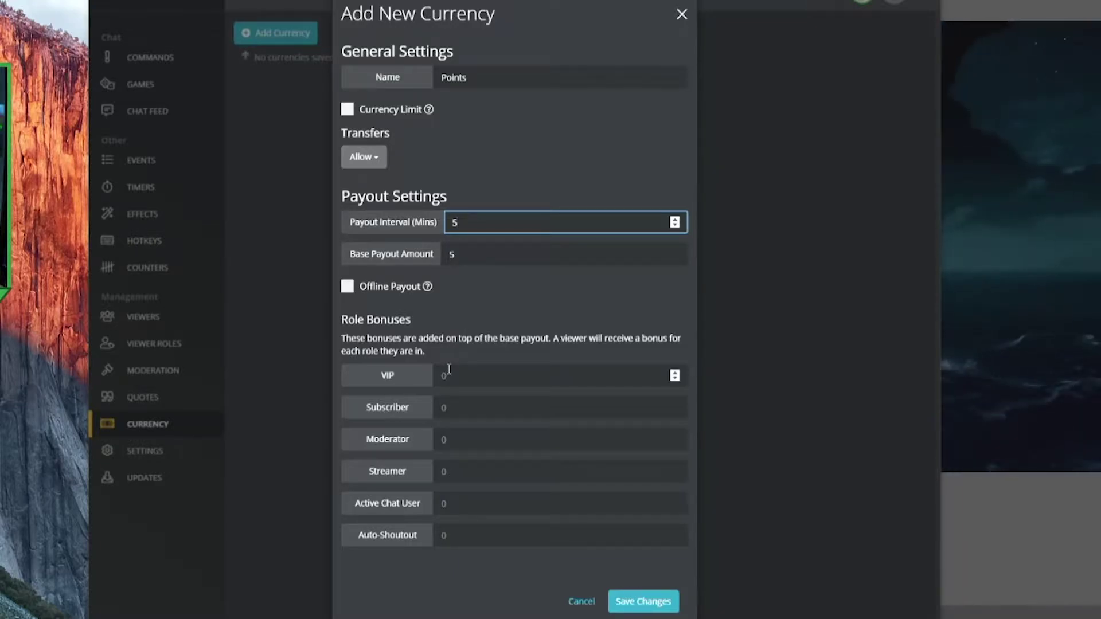
# Step: Set Subscriber and VIP bonuses to 5 and Auto-Shoutout to 2, then save the Points currency
pyautogui.click(471, 409)
pyautogui.write('5')
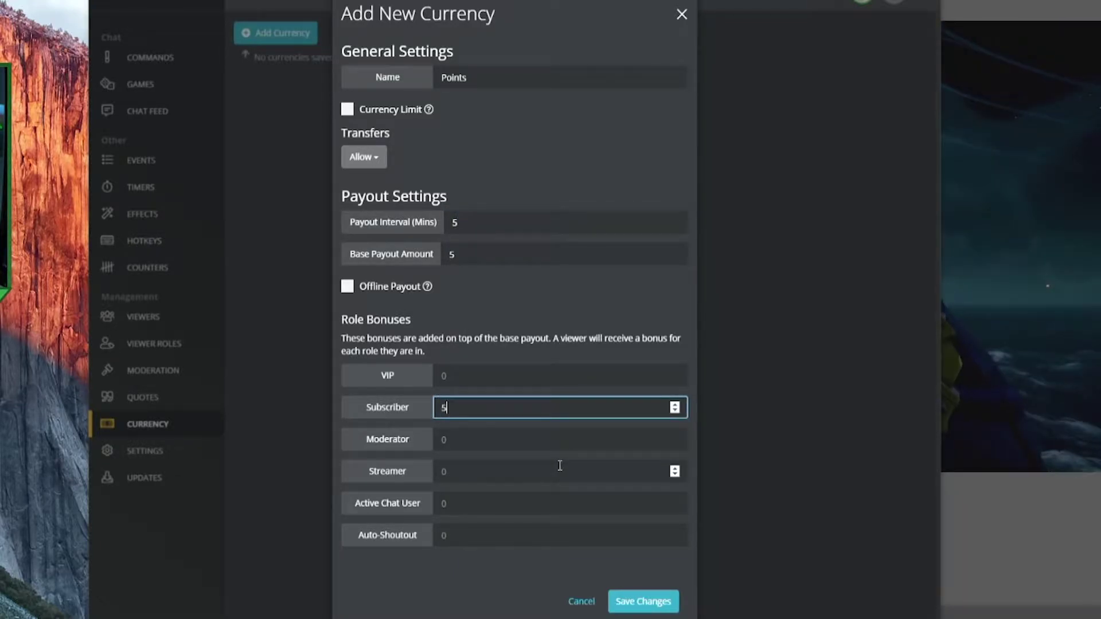
pyautogui.click(529, 443)
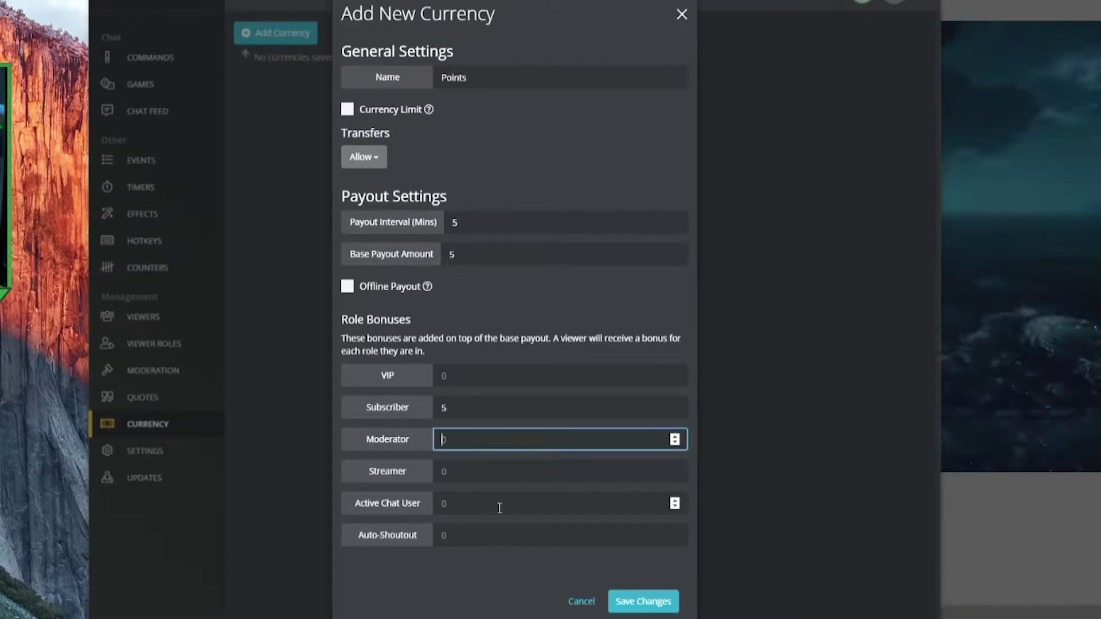
pyautogui.click(454, 540)
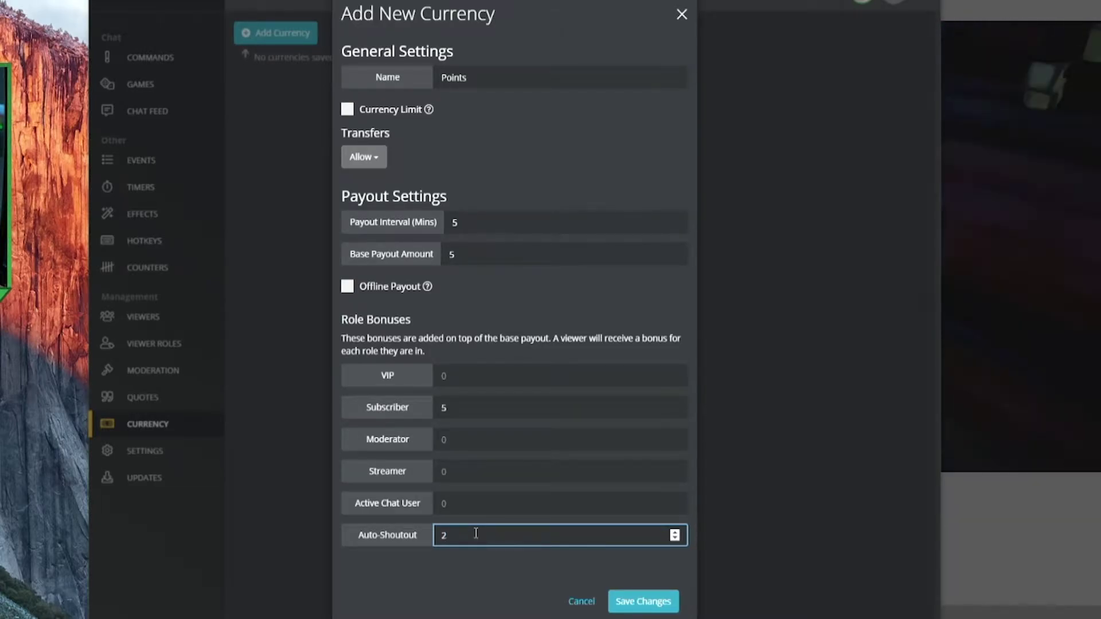
pyautogui.click(457, 373)
pyautogui.write('5')
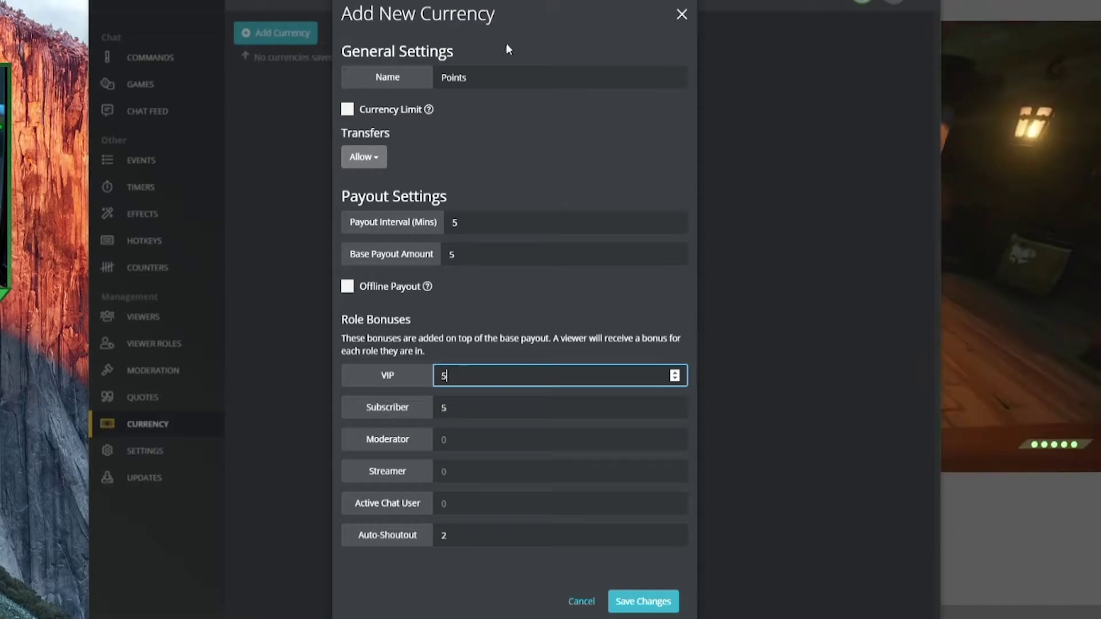
pyautogui.click(644, 603)
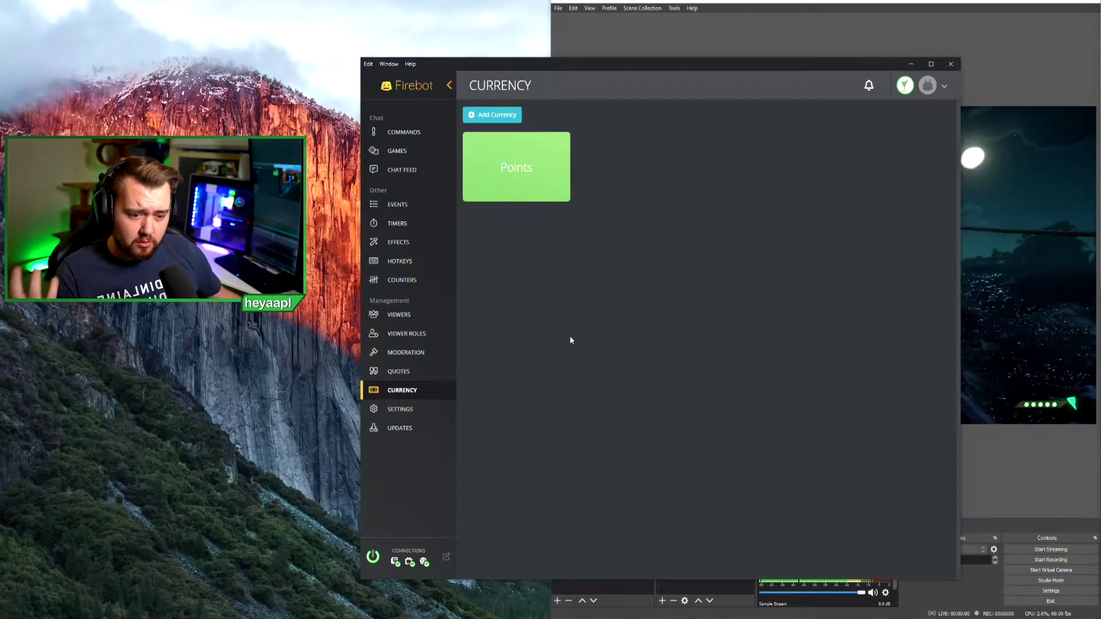
# Step: In Viewers, set the first viewer's Points balance to 10
pyautogui.click(414, 317)
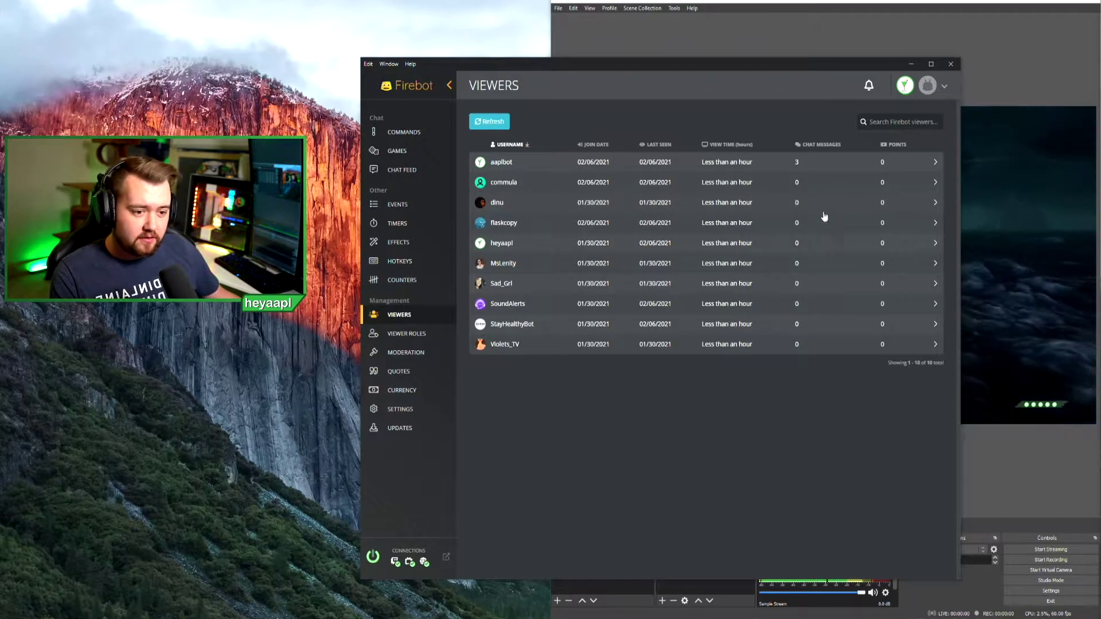
pyautogui.click(861, 163)
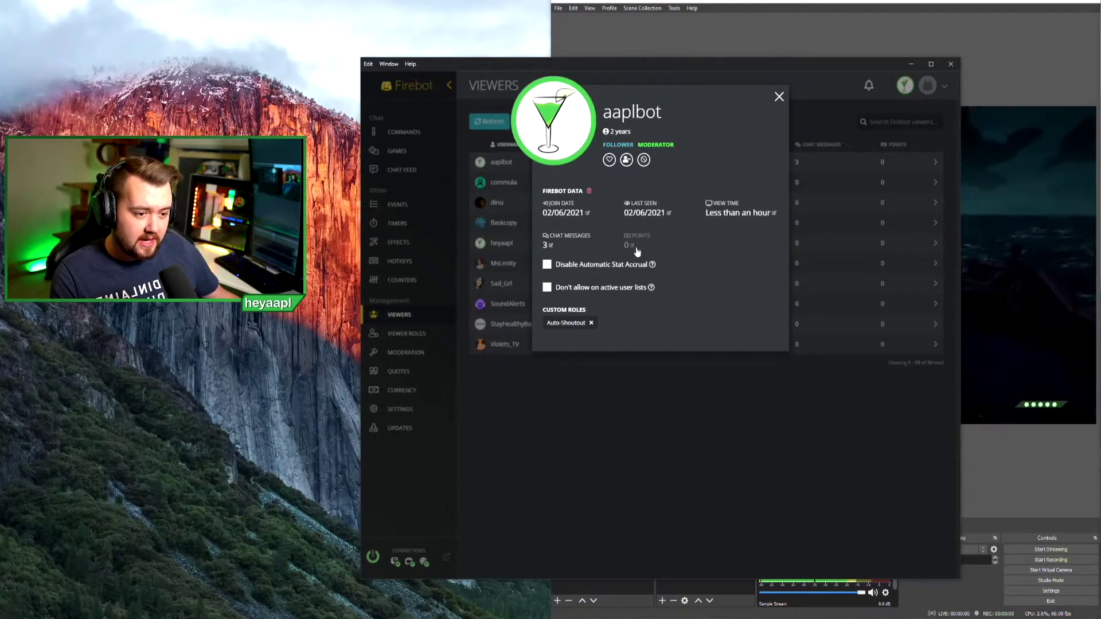
pyautogui.click(634, 246)
pyautogui.write('10')
pyautogui.click(726, 174)
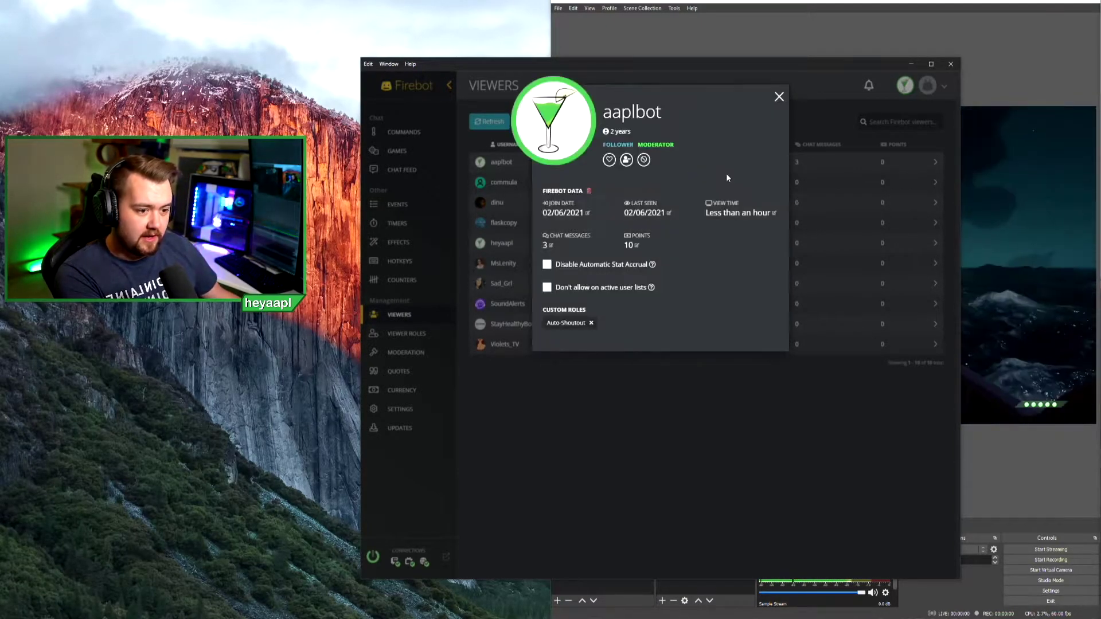
pyautogui.click(813, 113)
pyautogui.click(874, 168)
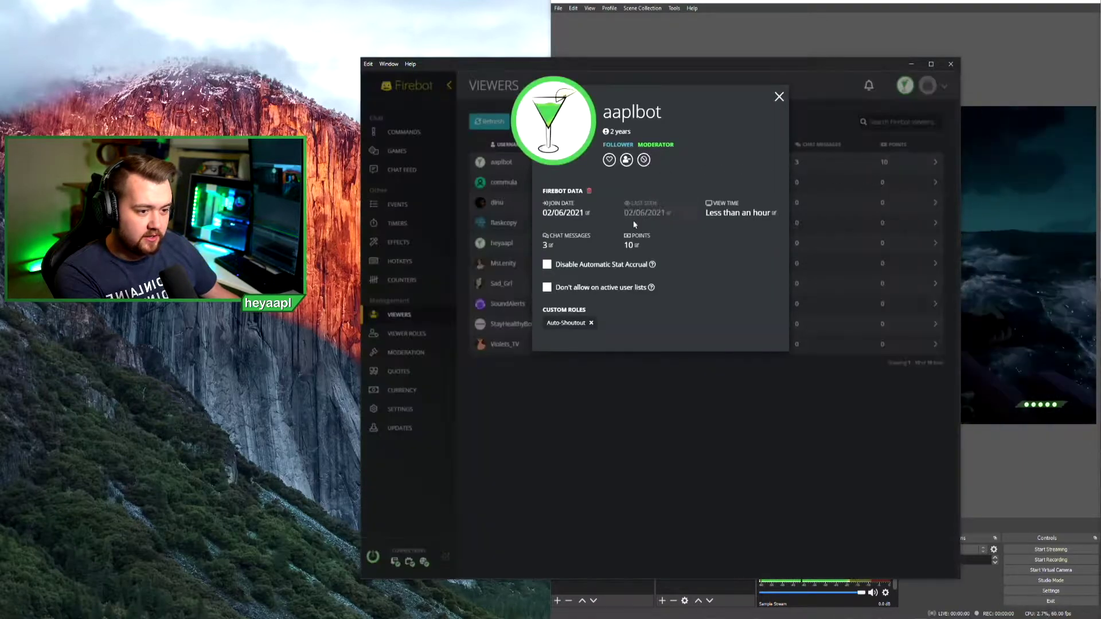
pyautogui.click(794, 110)
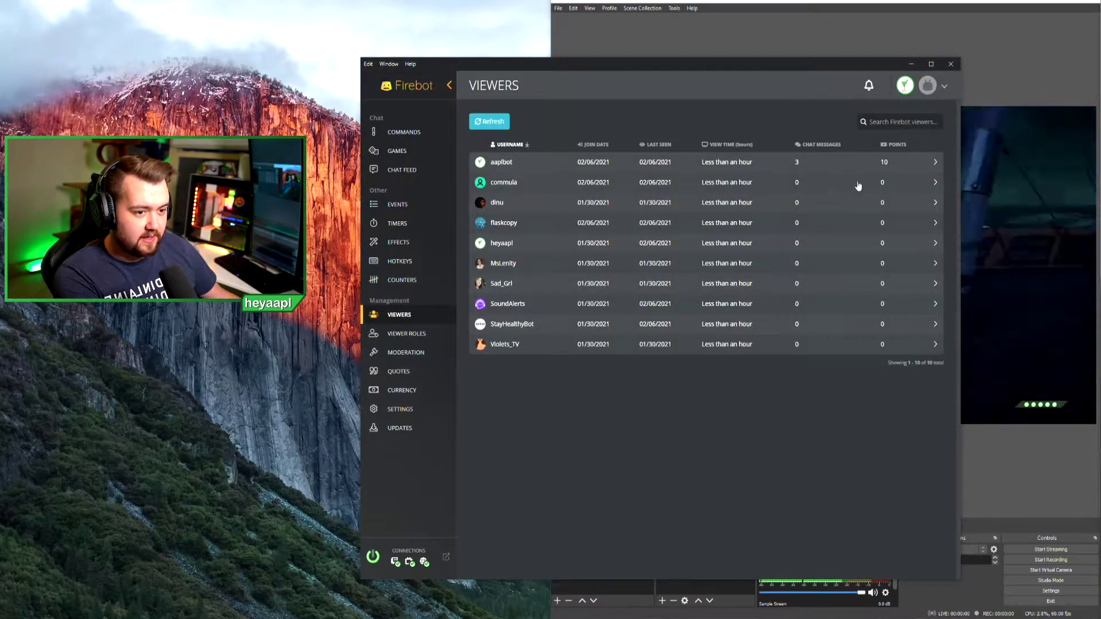
# Step: Set the second and third viewers' Points balances to 9 and 8
pyautogui.click(858, 184)
pyautogui.click(632, 236)
pyautogui.write('9')
pyautogui.click(727, 177)
pyautogui.click(779, 97)
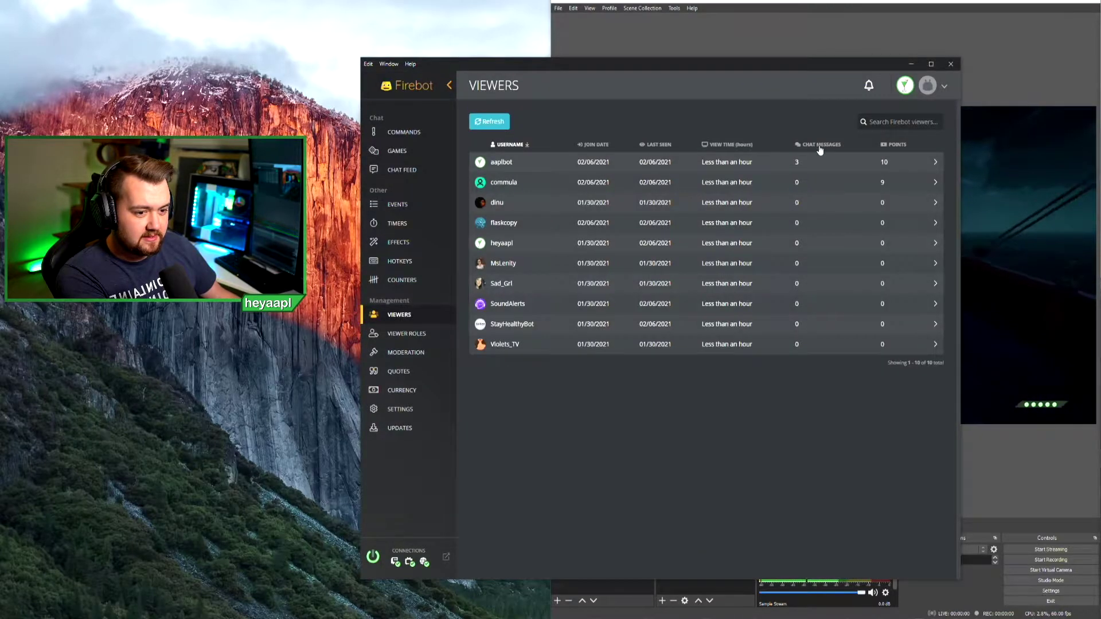
pyautogui.click(883, 208)
pyautogui.click(633, 244)
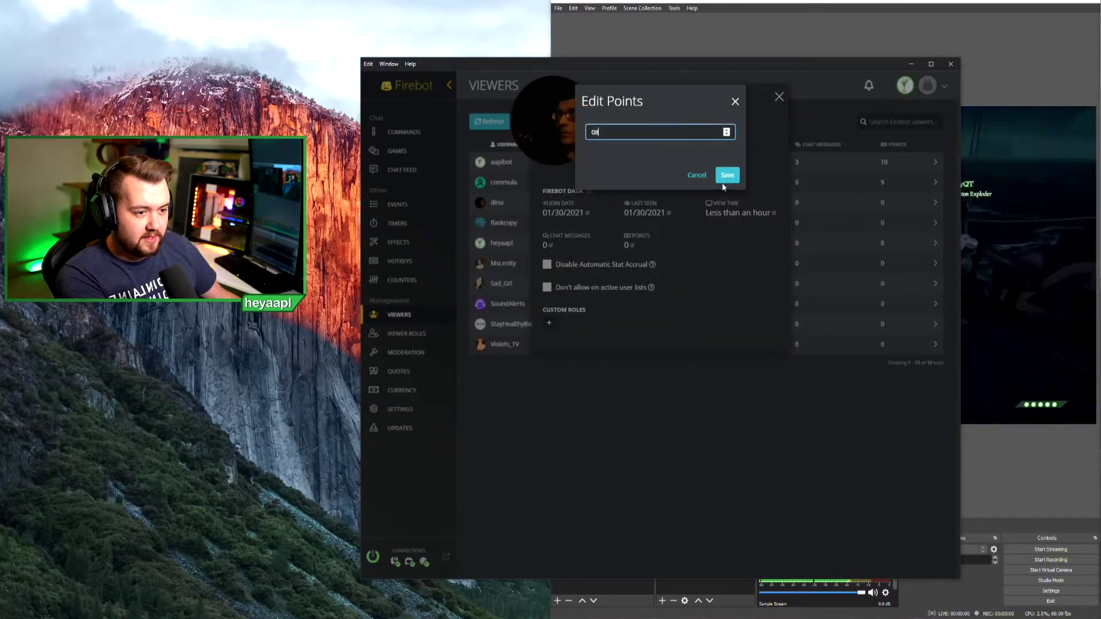
pyautogui.write('8')
pyautogui.click(726, 175)
pyautogui.click(779, 96)
# Step: Set the fourth viewer's balance to 7, begin editing the fifth, then go to Games
pyautogui.click(883, 227)
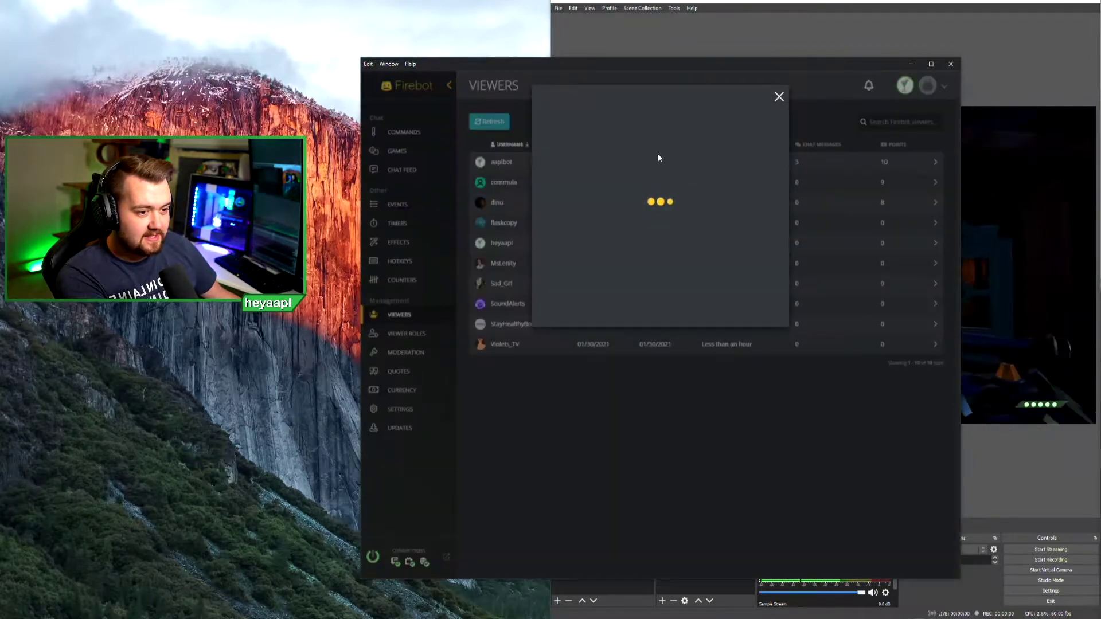
pyautogui.click(633, 237)
pyautogui.write('7')
pyautogui.click(723, 176)
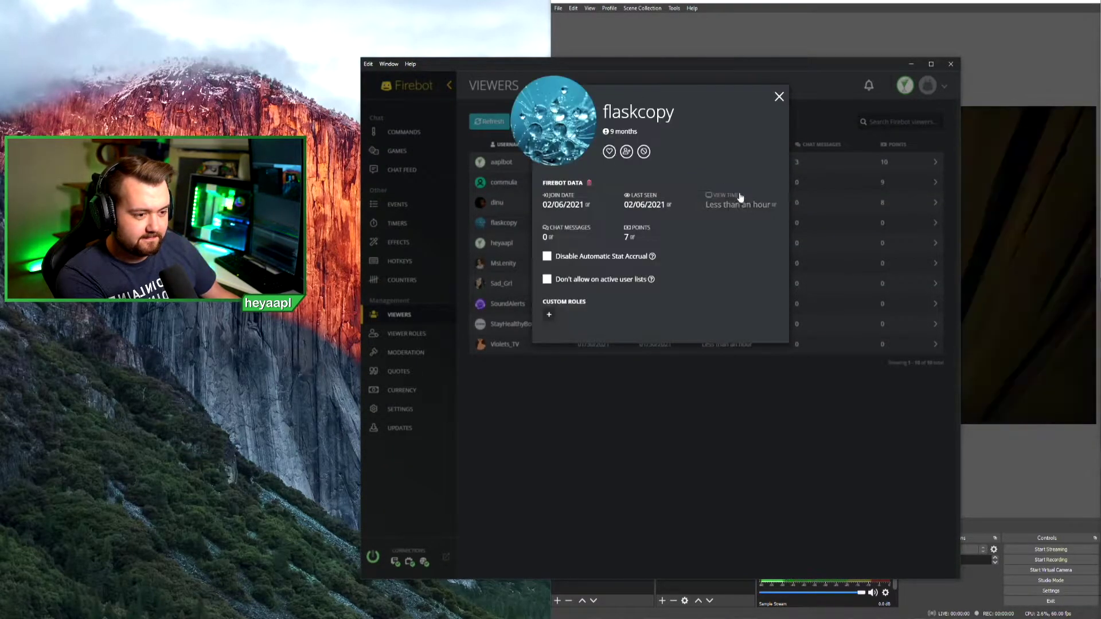
pyautogui.click(779, 96)
pyautogui.click(880, 245)
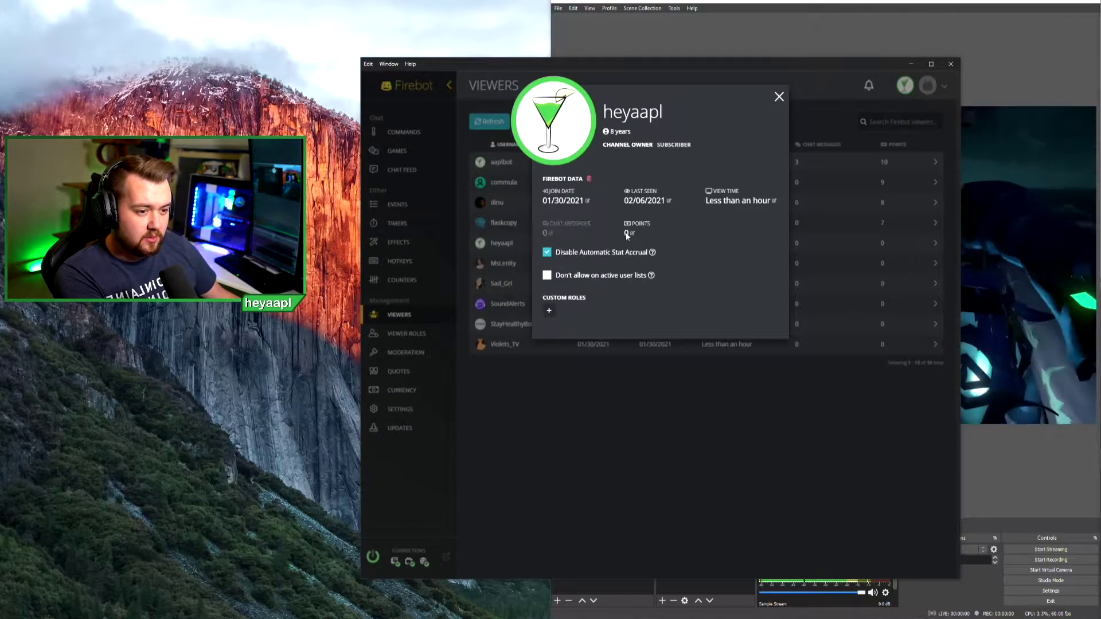
pyautogui.click(633, 232)
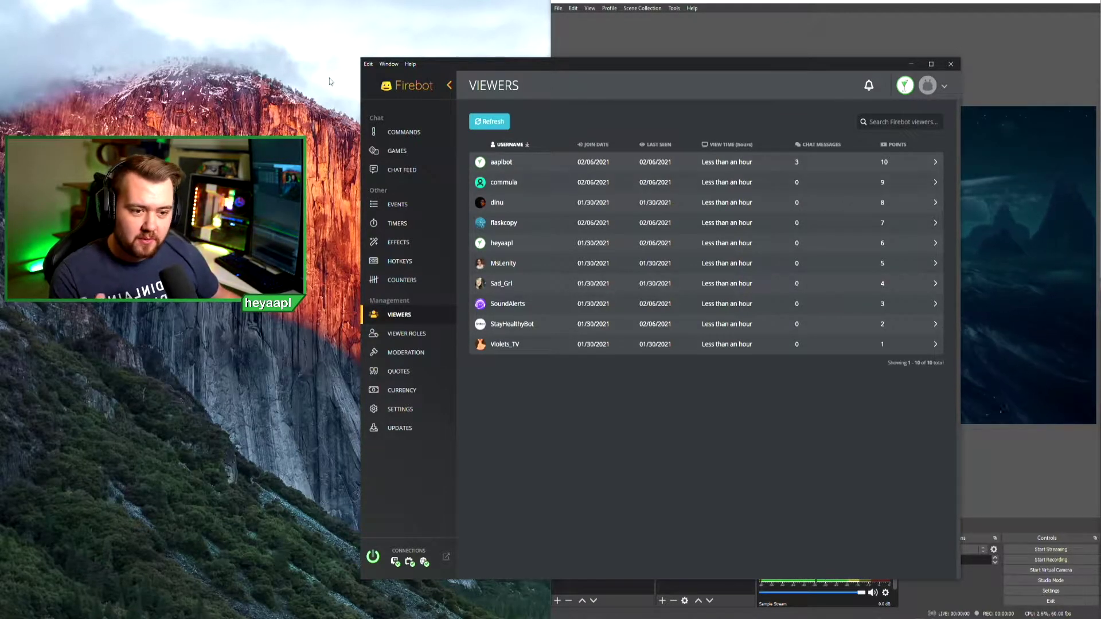
pyautogui.click(427, 161)
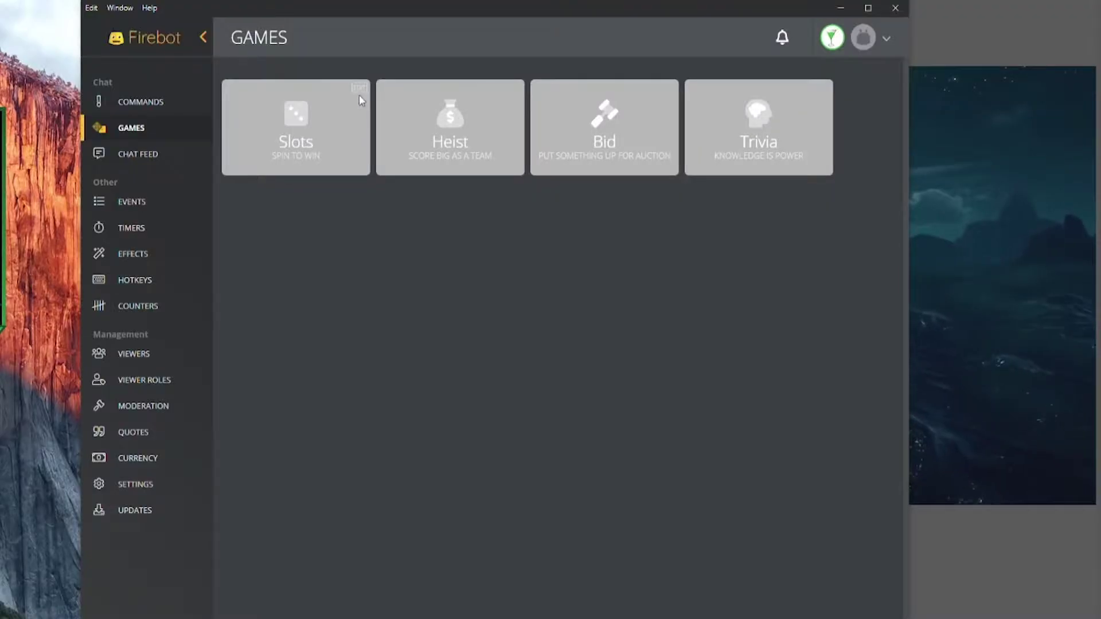
# Step: In the Slots game settings, choose Points as the wager currency
pyautogui.click(565, 131)
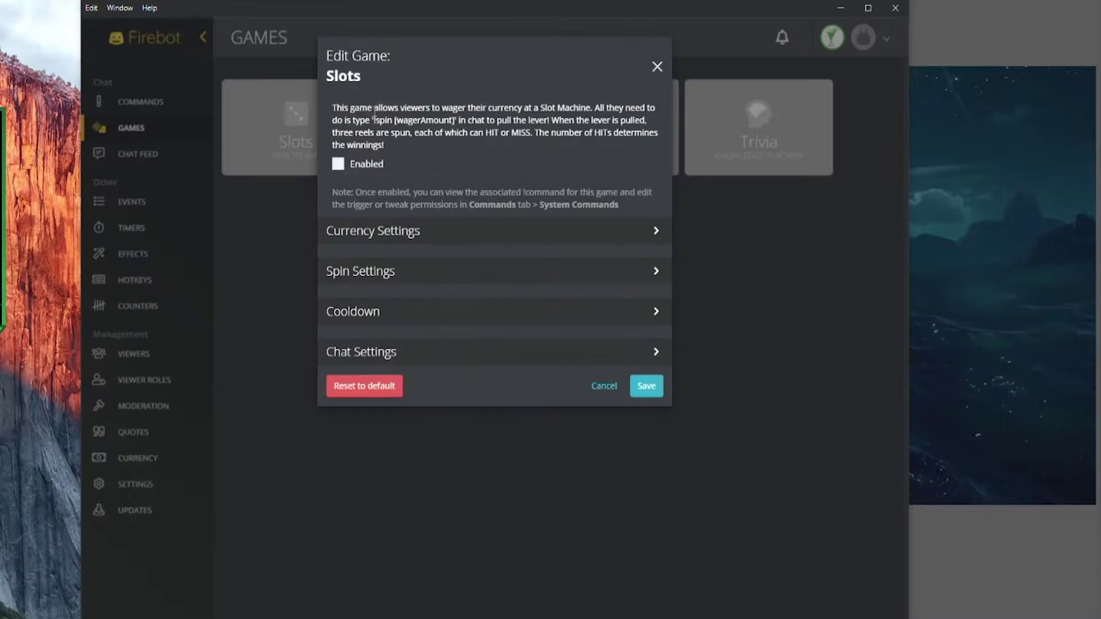
pyautogui.click(461, 238)
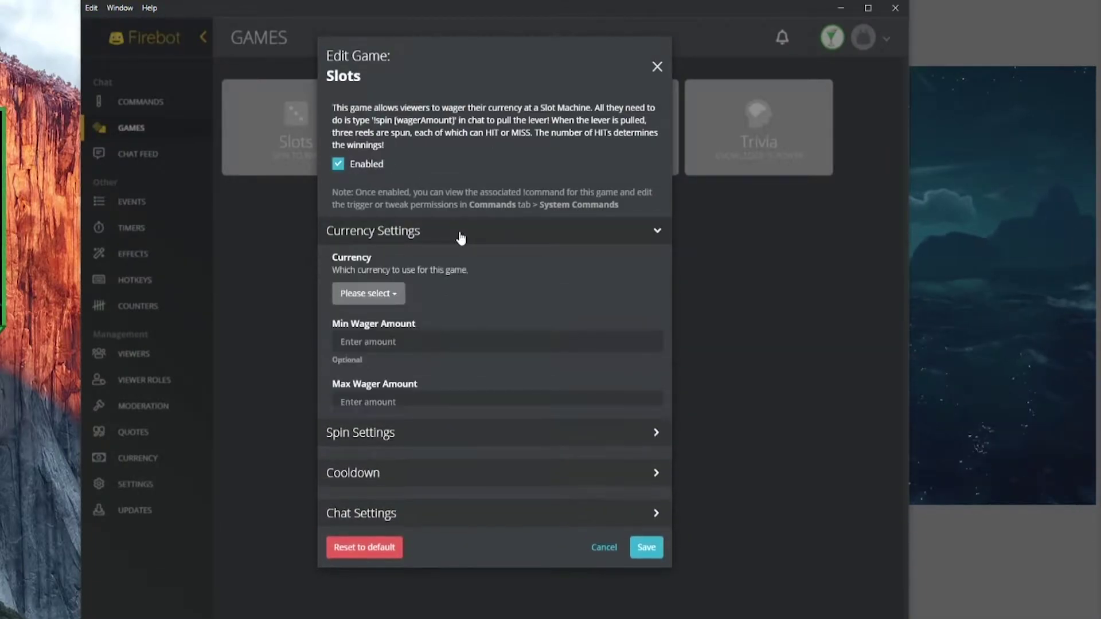
pyautogui.click(367, 293)
pyautogui.click(362, 314)
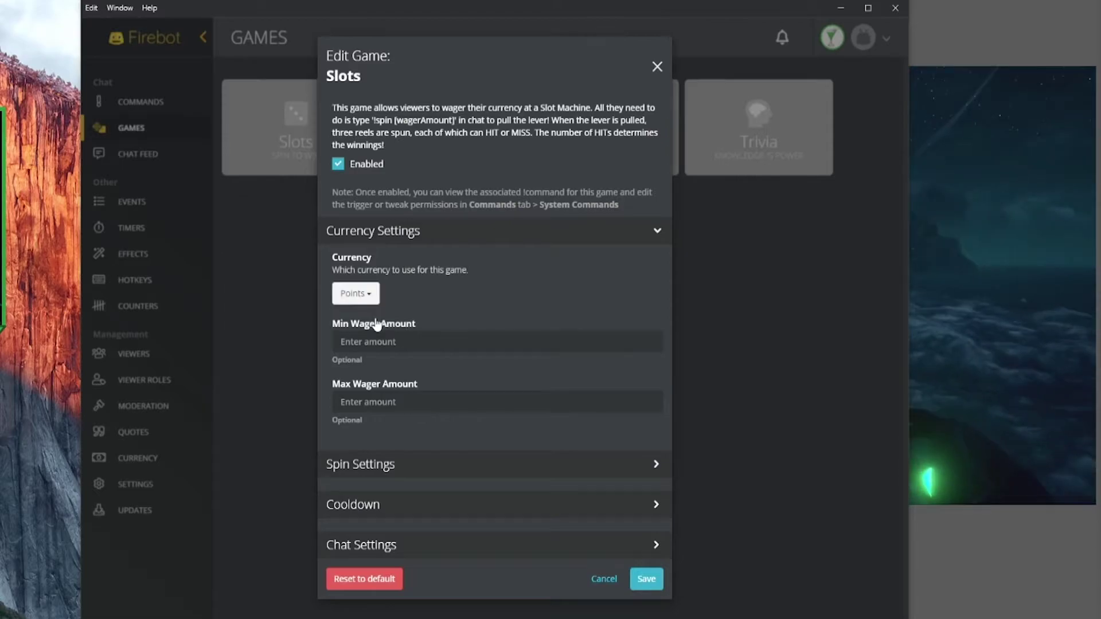
pyautogui.click(411, 339)
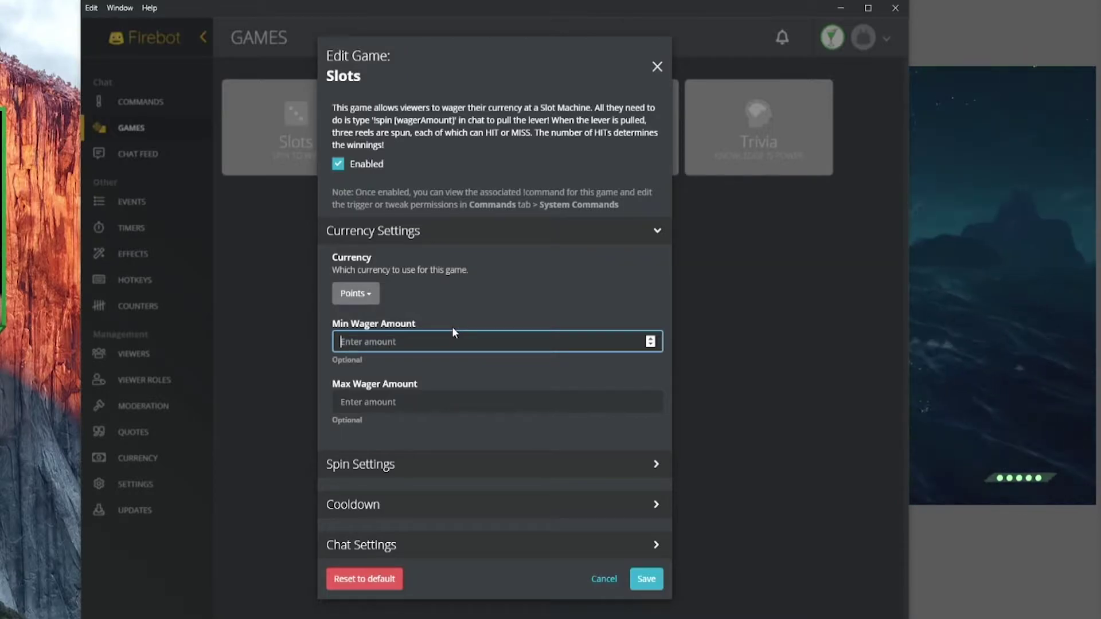
# Step: Change the Slots Winnings Multiplier from 1 to 0.8
pyautogui.click(579, 467)
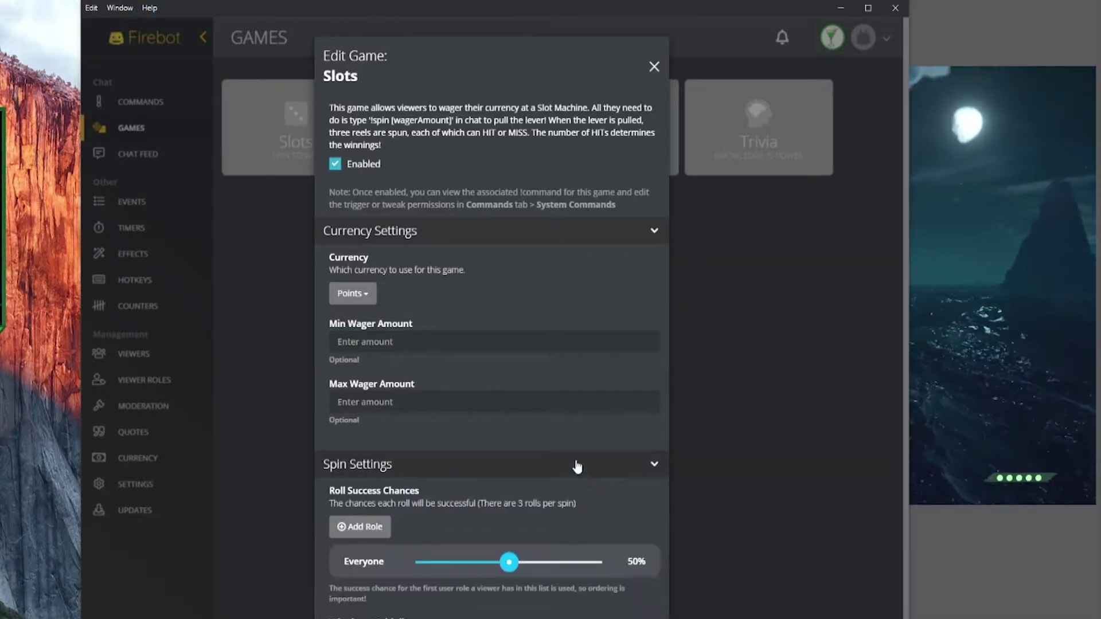
pyautogui.scroll(-2, 553, 490)
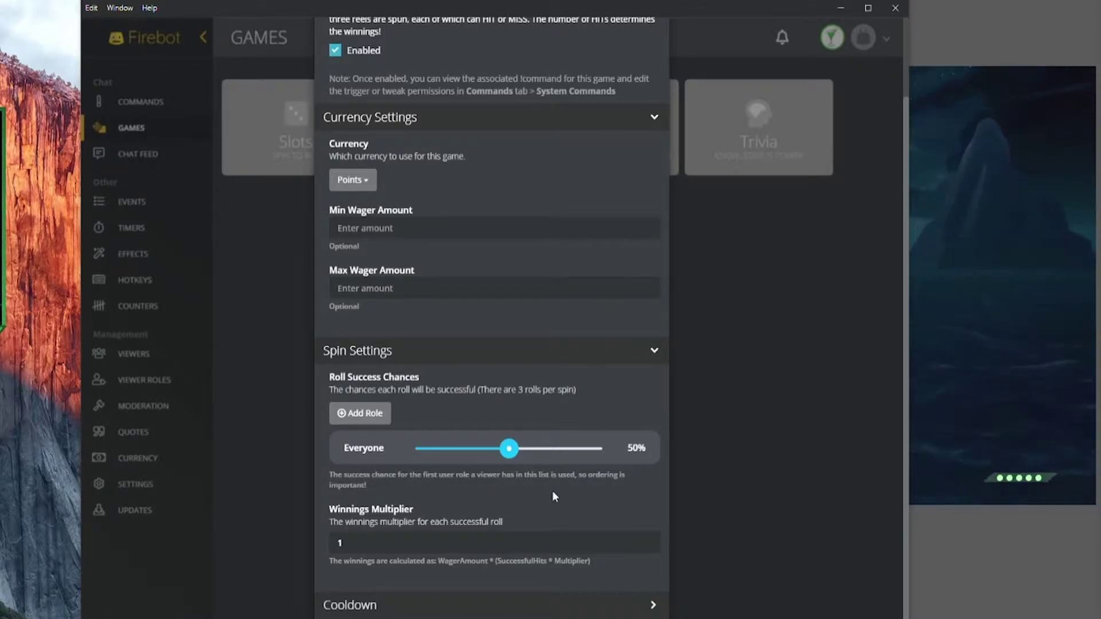
pyautogui.click(534, 539)
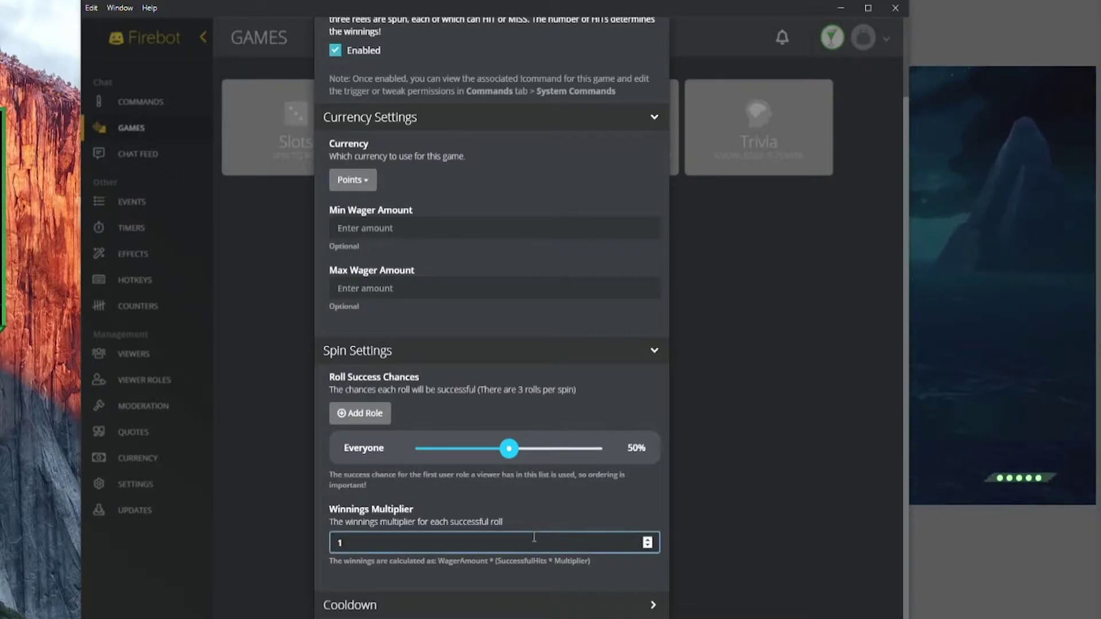
pyautogui.moveTo(533, 539); pyautogui.dragTo(313, 517)
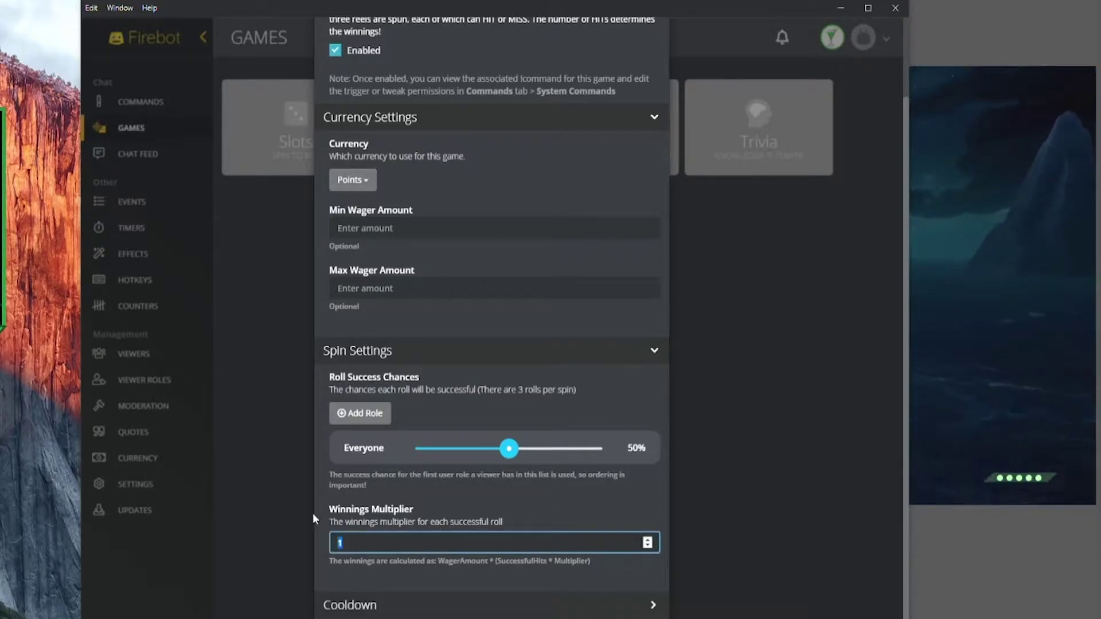
pyautogui.write('0.08')
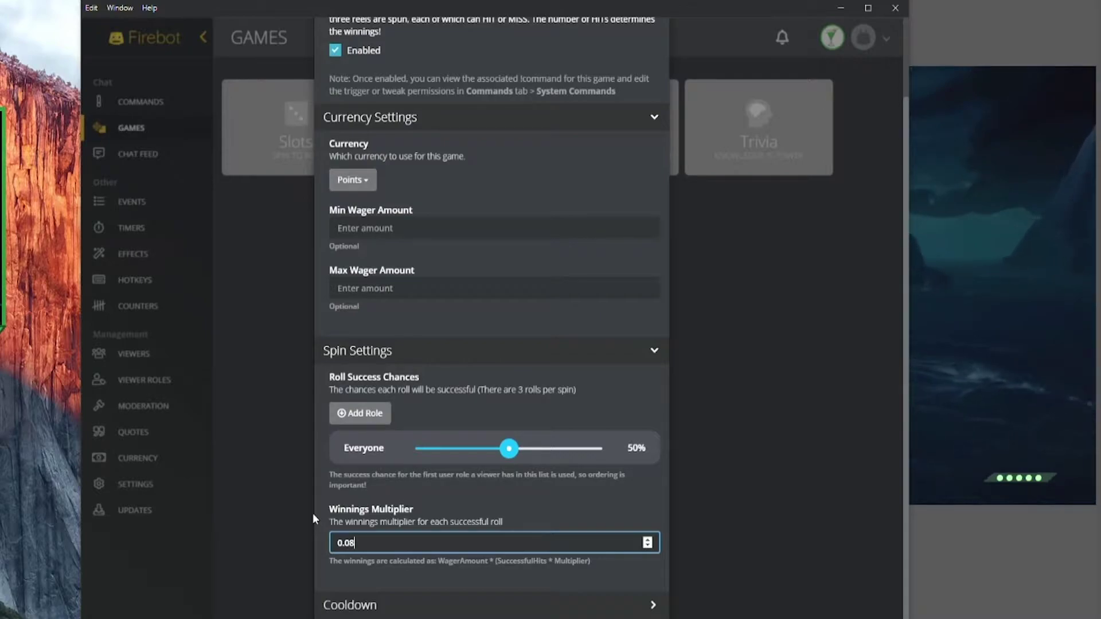
pyautogui.press('BackSpace')
pyautogui.press('BackSpace')
pyautogui.write('8')
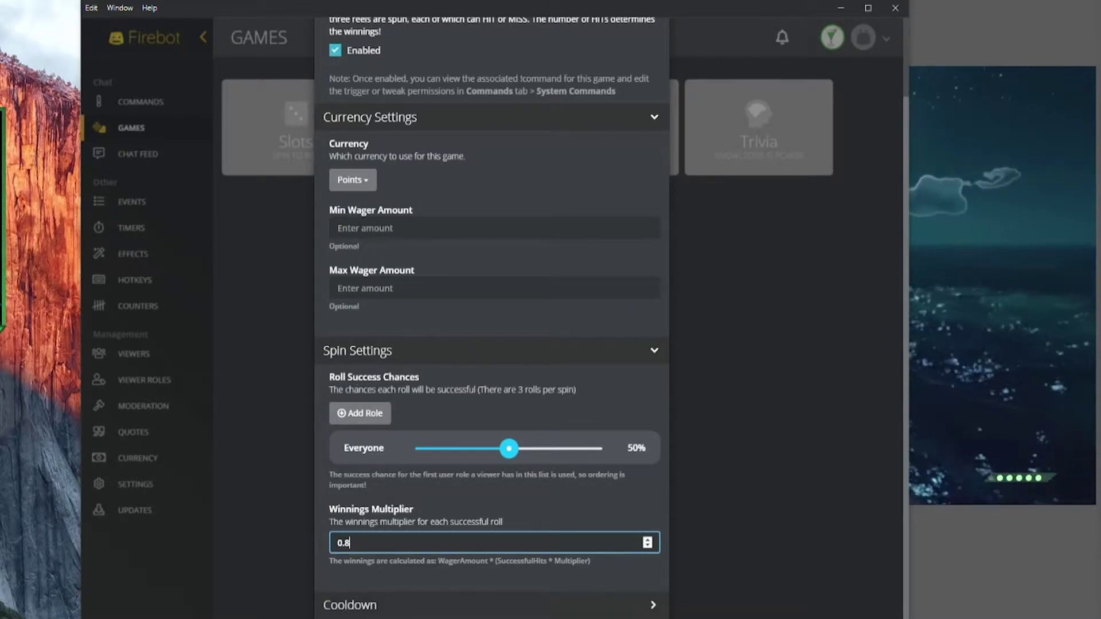
# Step: Review the Slots 300-second cooldown and close the Slots settings
pyautogui.click(470, 605)
pyautogui.scroll(-1, 442, 591)
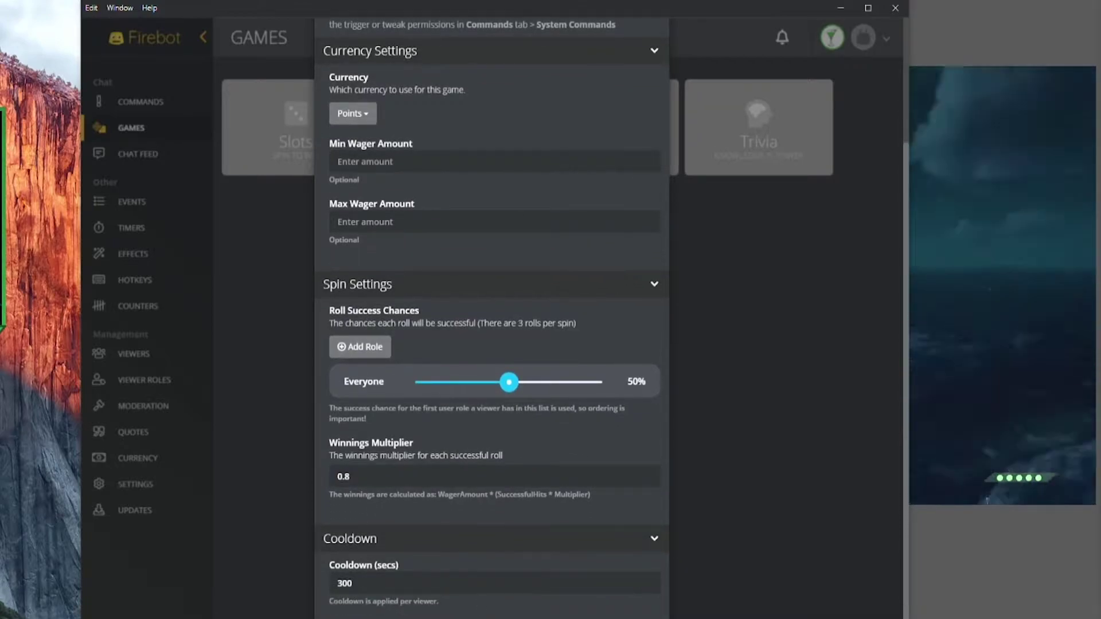
pyautogui.scroll(-1, 492, 609)
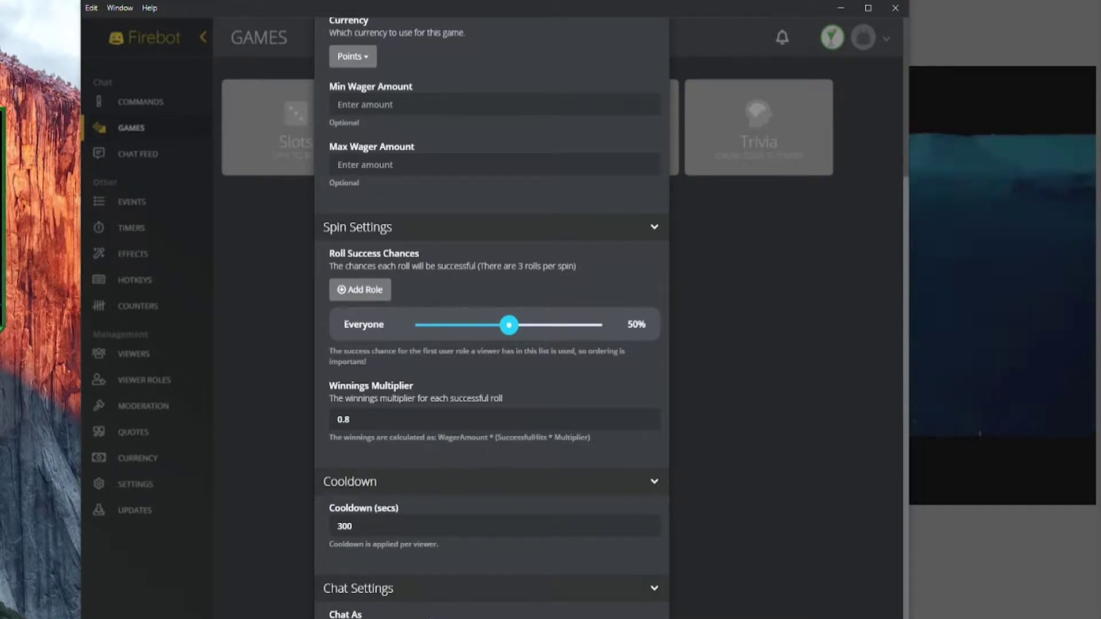
pyautogui.scroll(4, 470, 602)
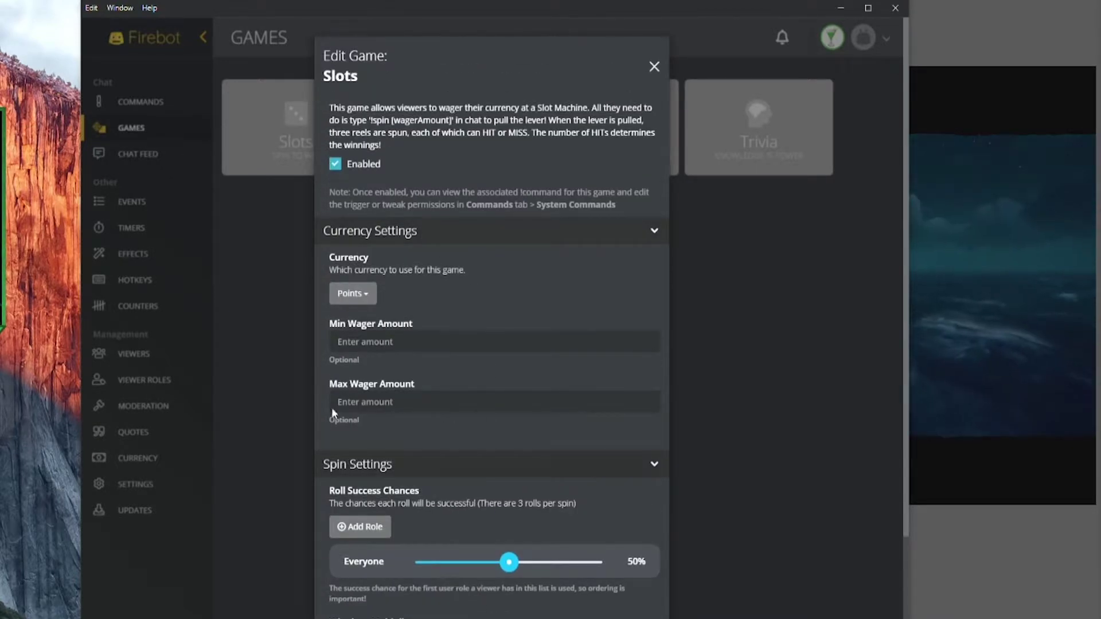
pyautogui.press('Escape')
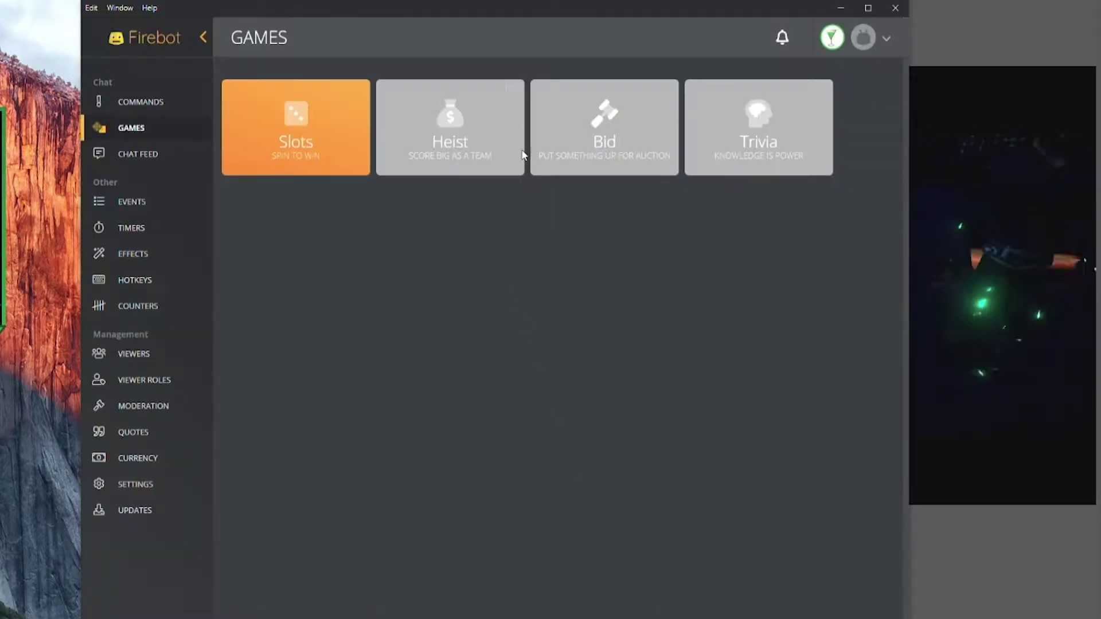
# Step: Review the Heist currency settings and its Heist Started chat message
pyautogui.click(510, 90)
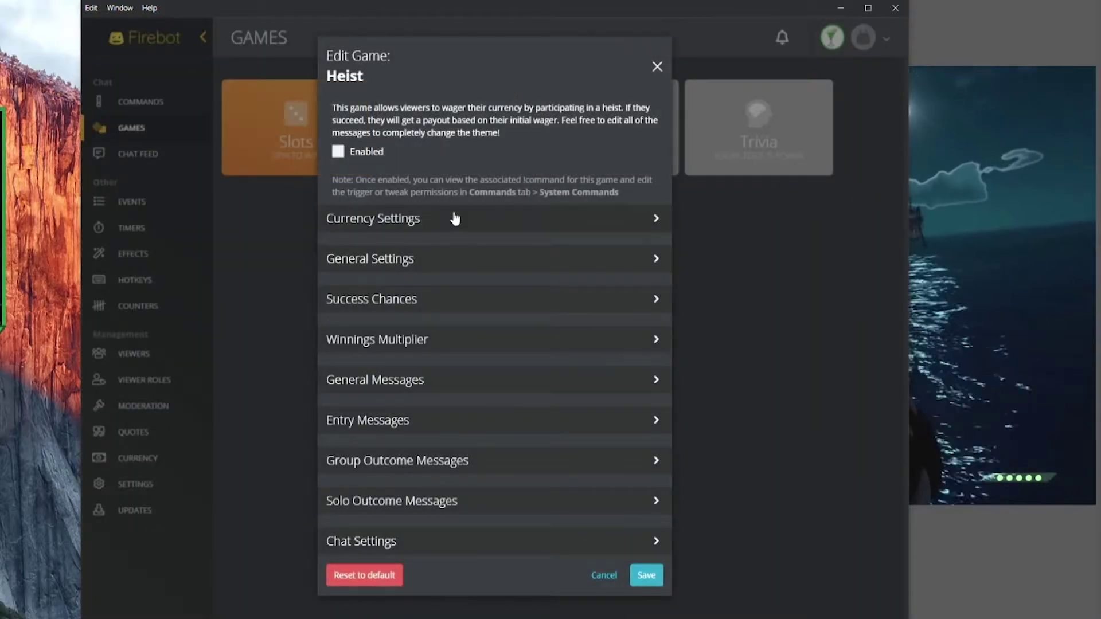
pyautogui.click(489, 231)
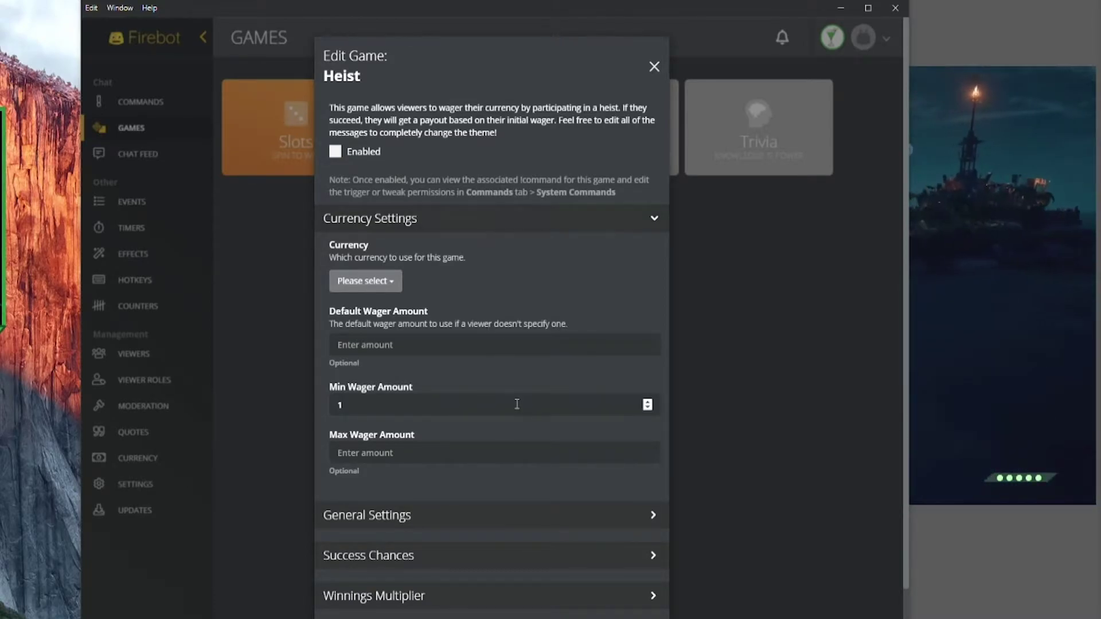
pyautogui.scroll(-3, 556, 532)
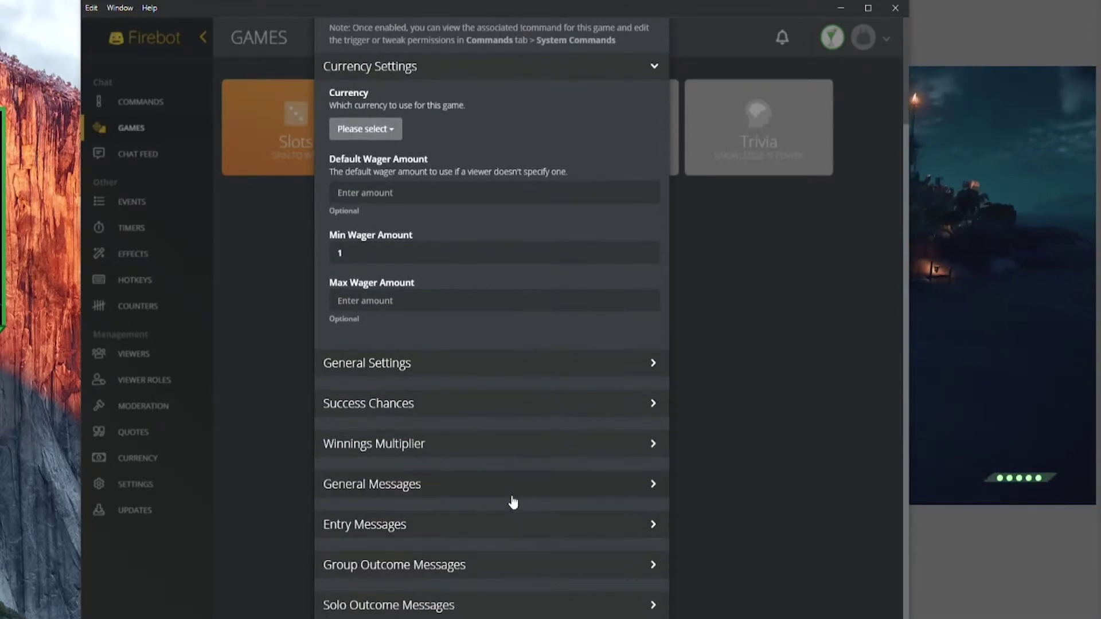
pyautogui.click(495, 491)
pyautogui.scroll(-9, 496, 495)
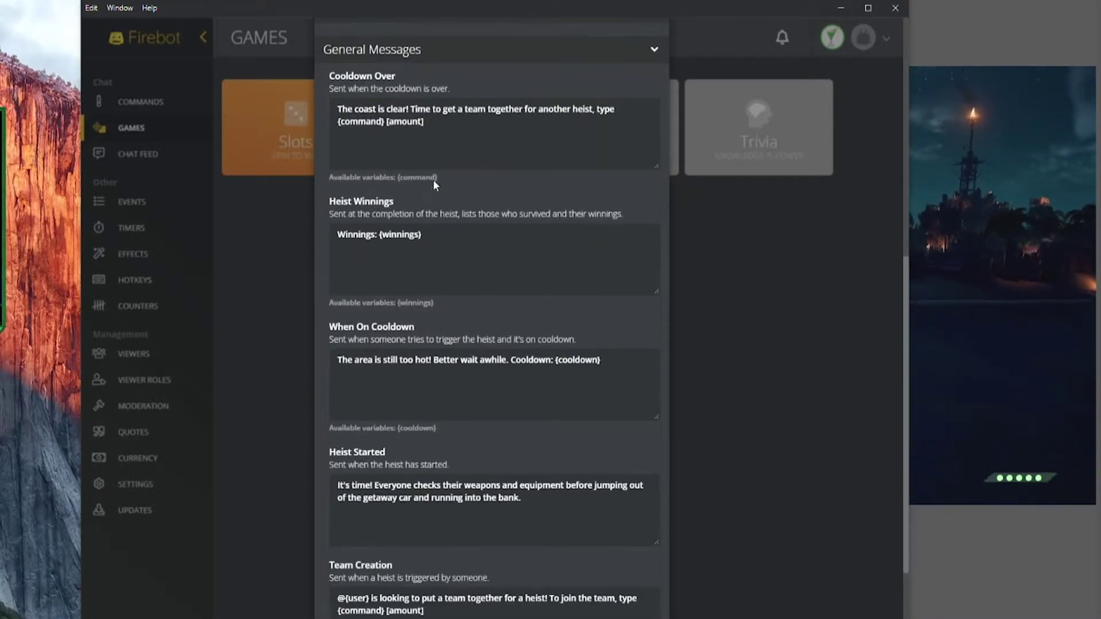
pyautogui.scroll(-5, 441, 131)
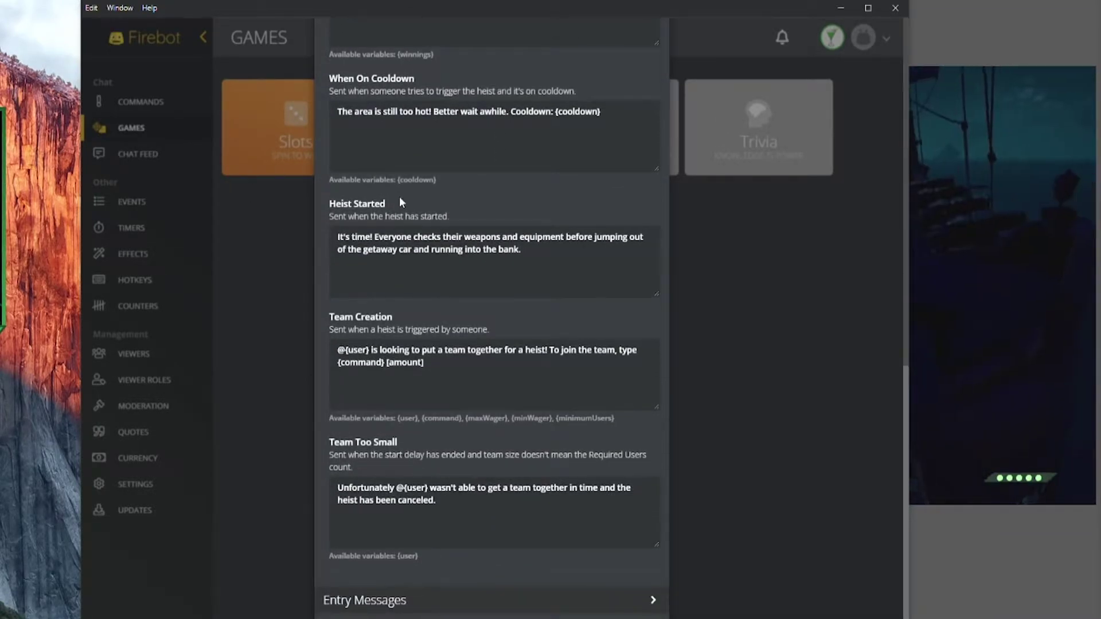
pyautogui.tripleClick(561, 245)
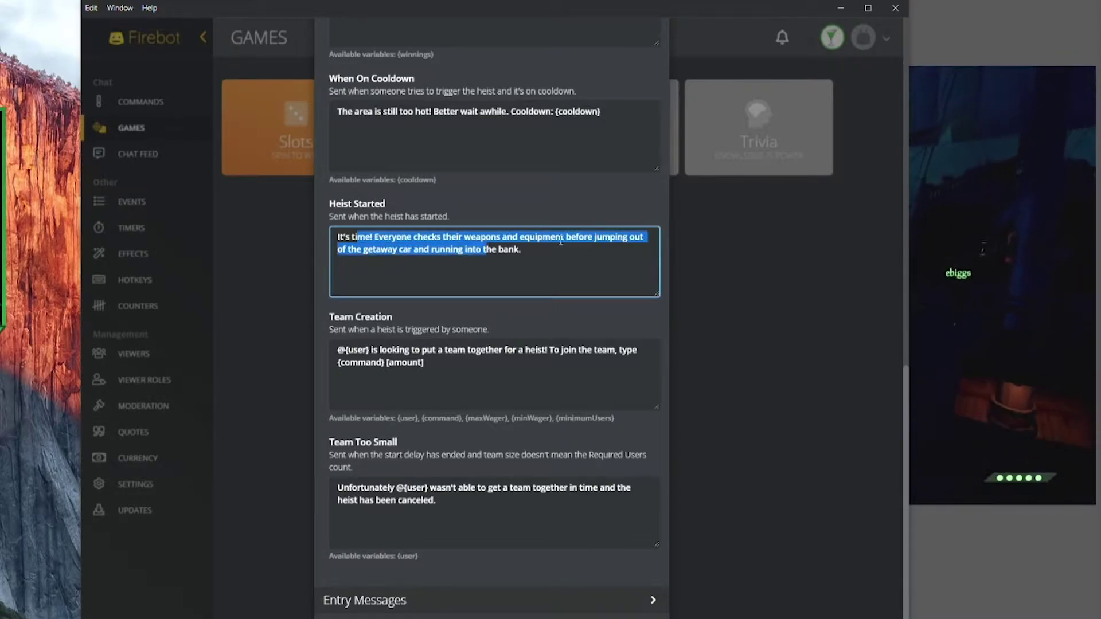
pyautogui.press('End')
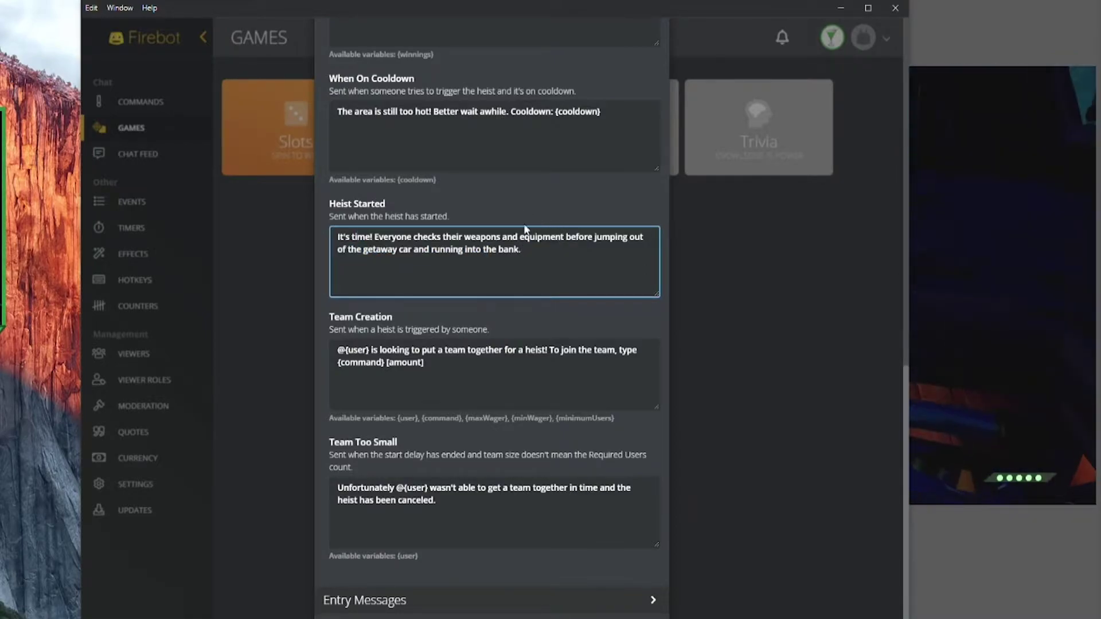
pyautogui.scroll(3, 469, 180)
pyautogui.scroll(5, 470, 180)
pyautogui.click(476, 189)
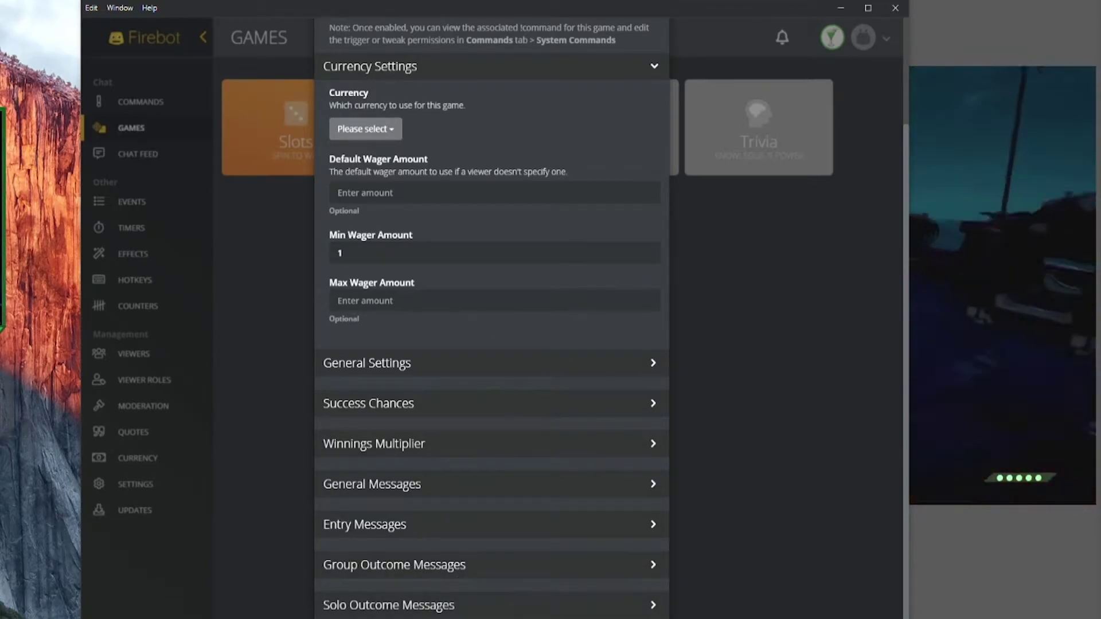
# Step: Set Points as the Heist currency, then enable and save the Heist game
pyautogui.click(367, 130)
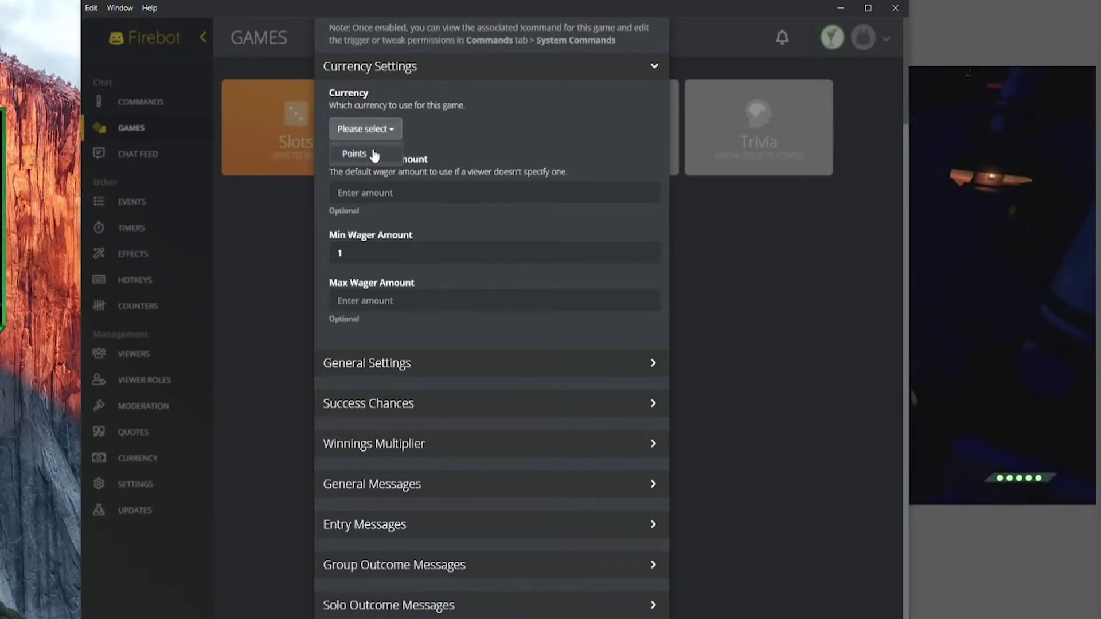
pyautogui.click(354, 154)
pyautogui.press('Escape')
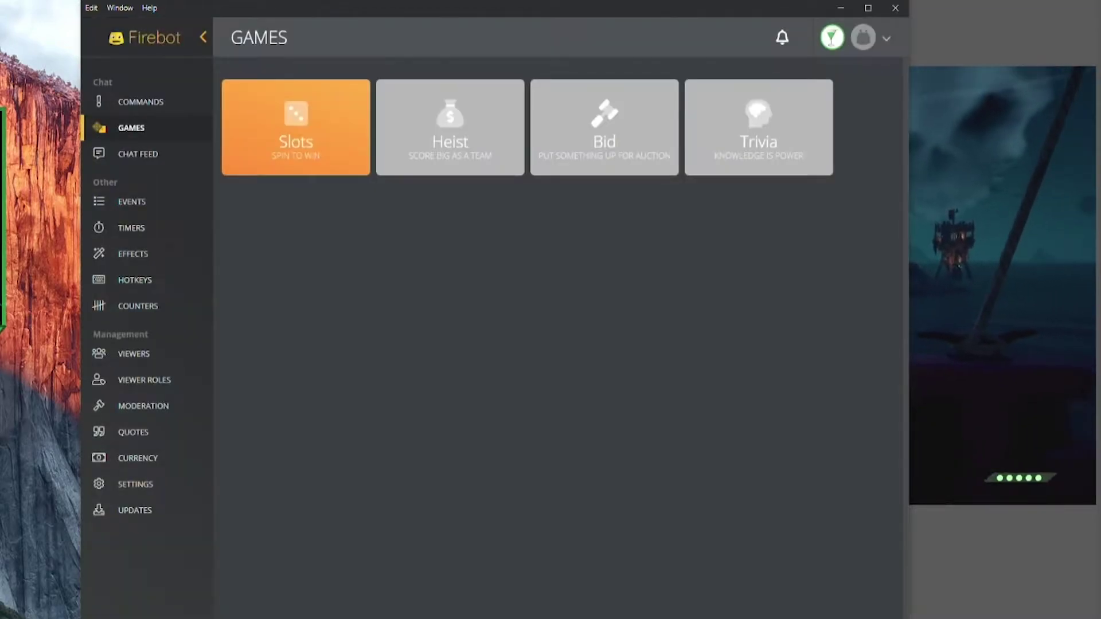
pyautogui.click(510, 92)
pyautogui.click(338, 152)
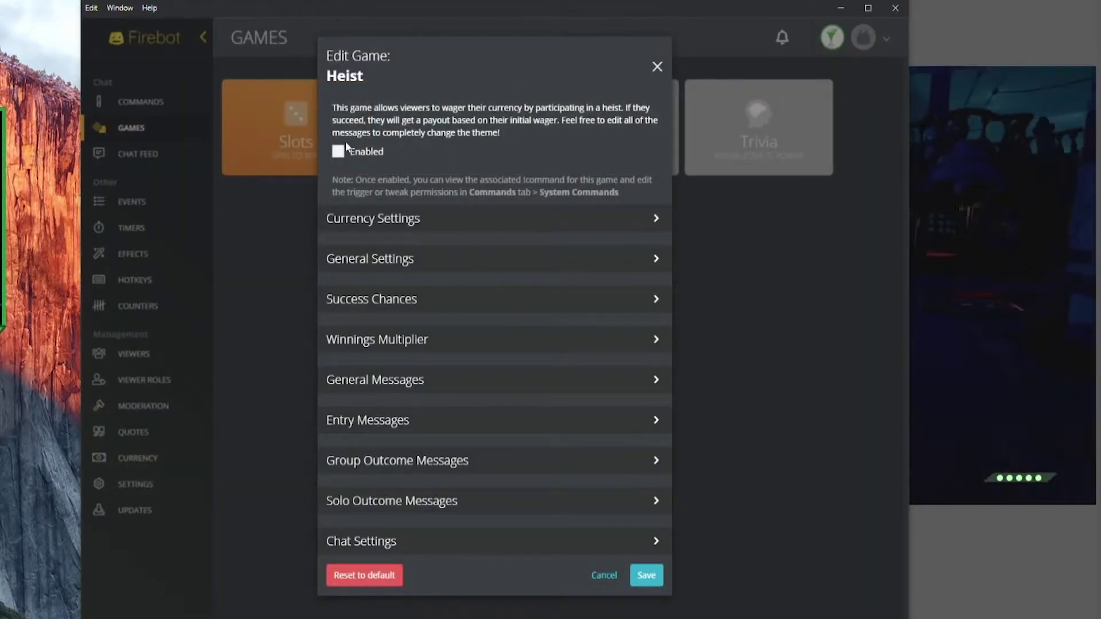
pyautogui.click(641, 575)
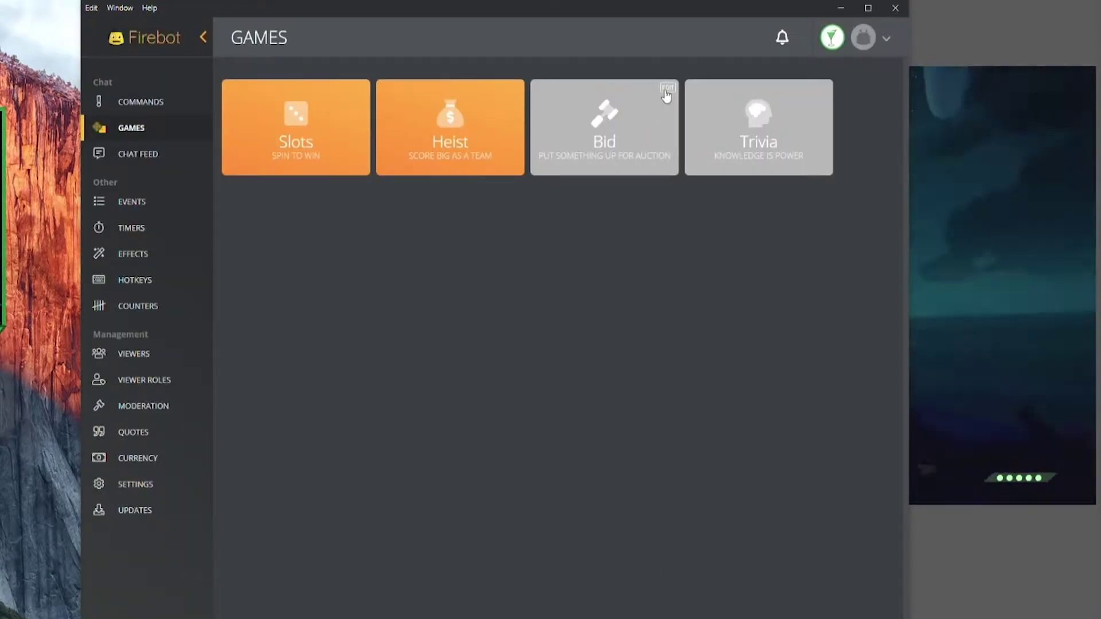
pyautogui.click(663, 95)
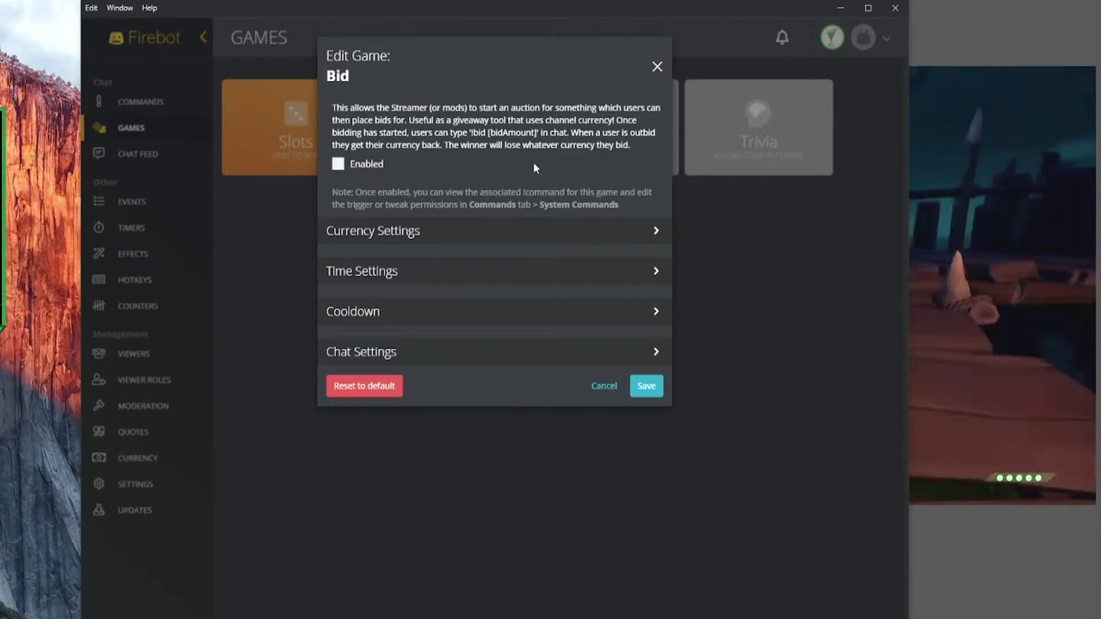
# Step: Enable the Bid game and set its currency to Points
pyautogui.click(338, 164)
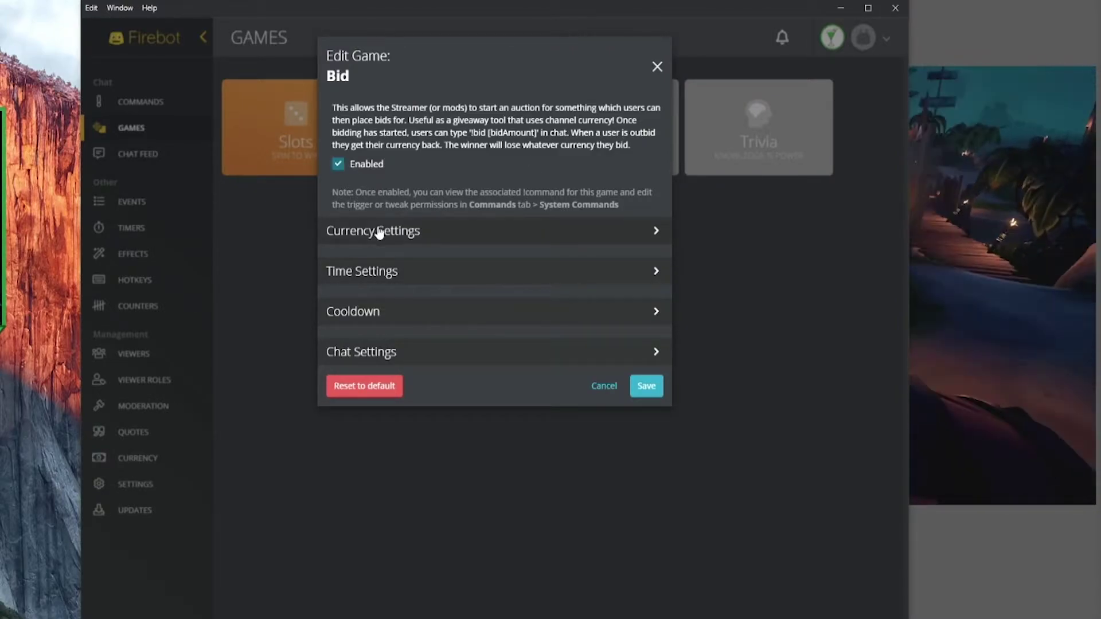
pyautogui.click(373, 230)
pyautogui.click(381, 297)
pyautogui.click(371, 319)
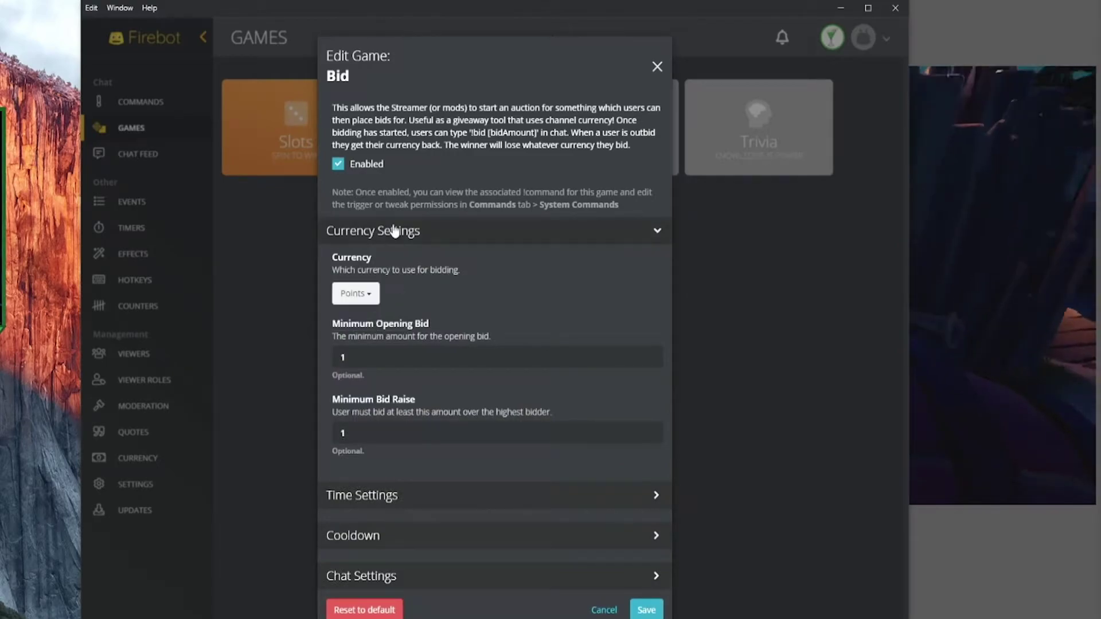
pyautogui.click(394, 231)
# Step: Review Bid's 2-minute time limit, 5-second cooldown and chat settings, then save
pyautogui.click(421, 276)
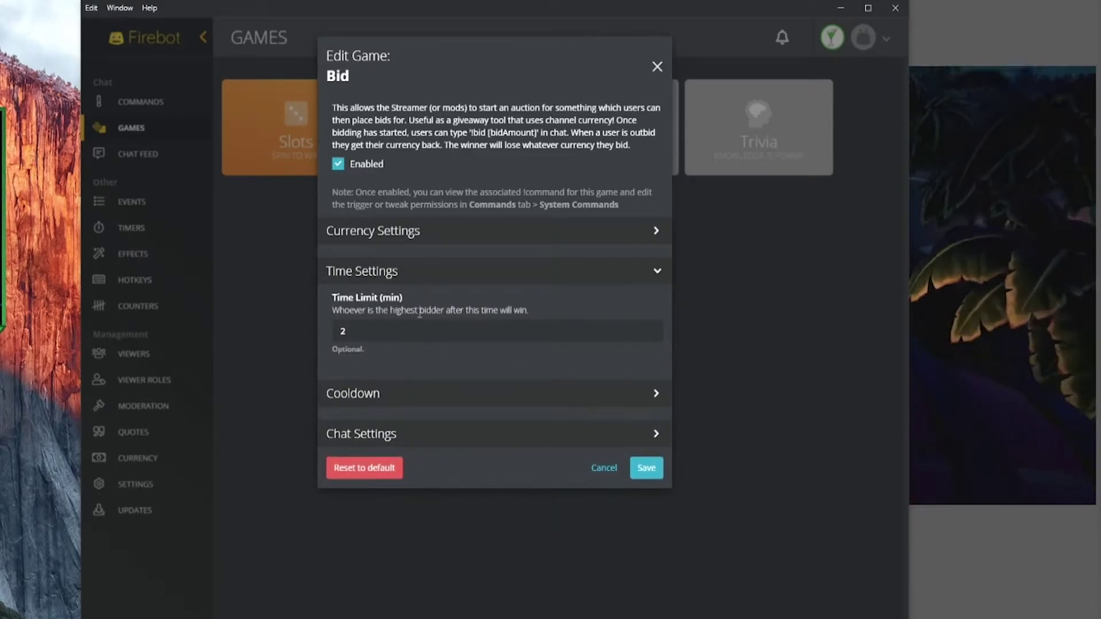
pyautogui.click(439, 284)
pyautogui.click(440, 318)
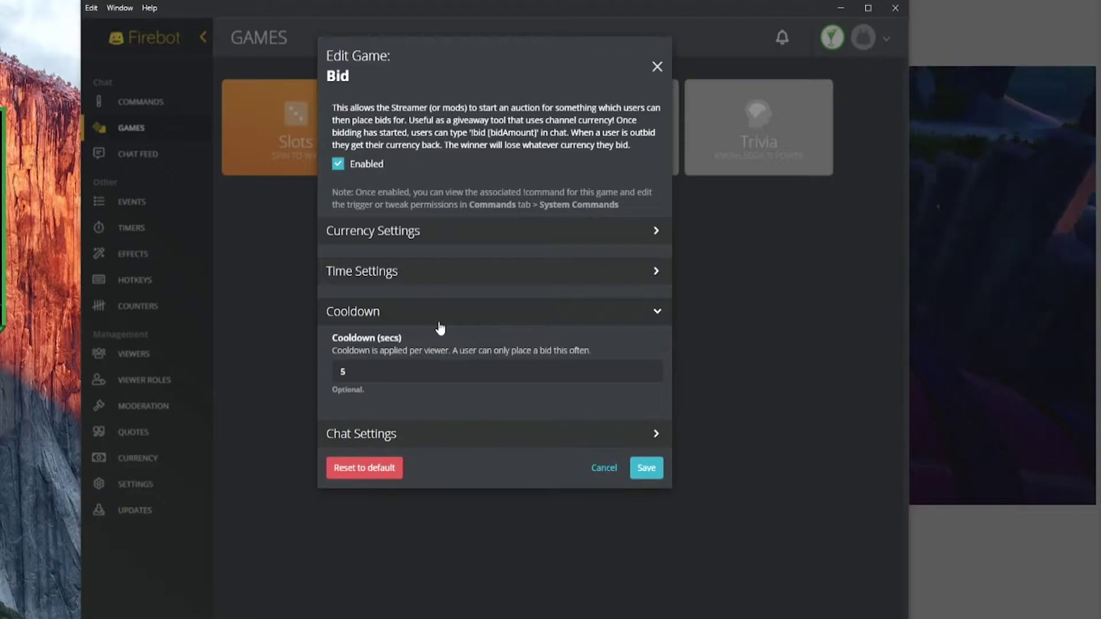
pyautogui.click(438, 322)
pyautogui.click(439, 358)
pyautogui.click(441, 358)
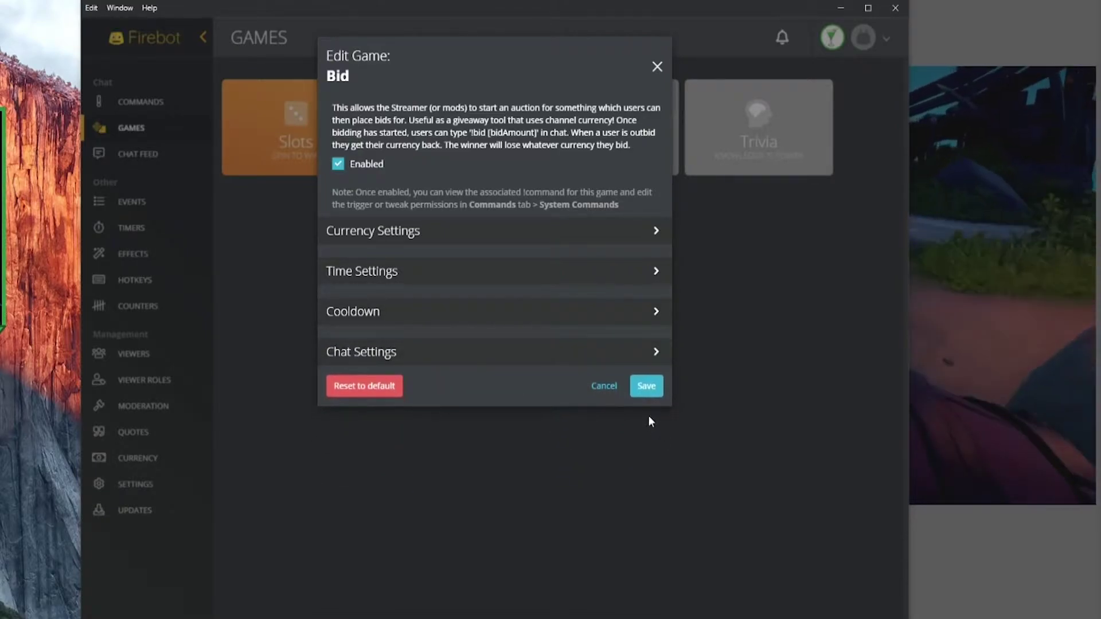
pyautogui.click(645, 383)
# Step: Enable the Trivia game and choose Points as its wager currency
pyautogui.click(823, 91)
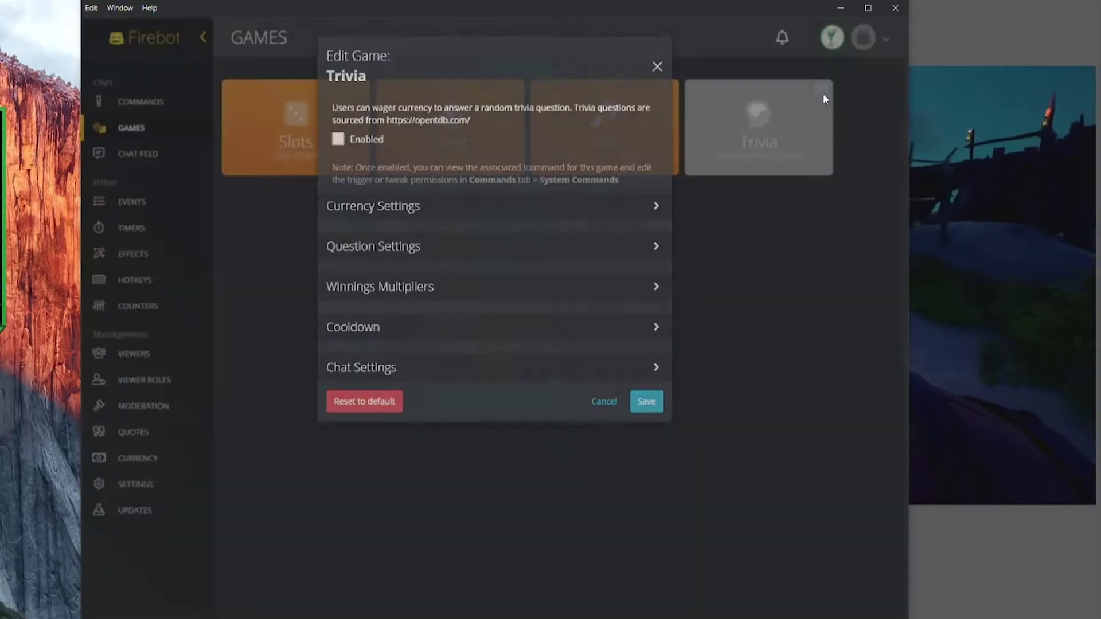
pyautogui.click(369, 143)
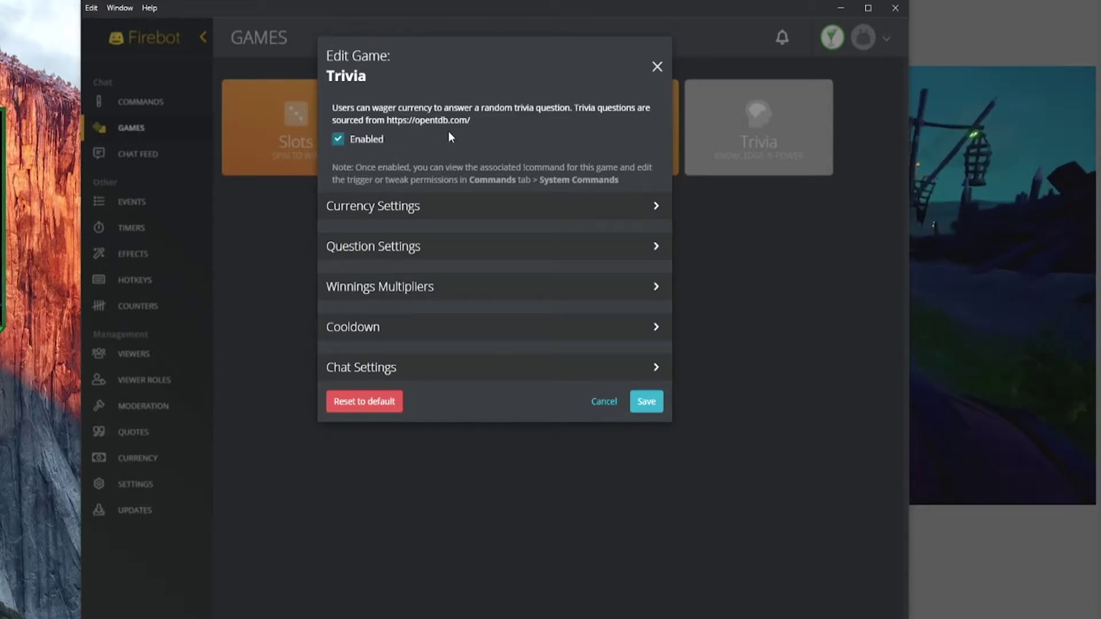
pyautogui.doubleClick(423, 121)
pyautogui.click(424, 215)
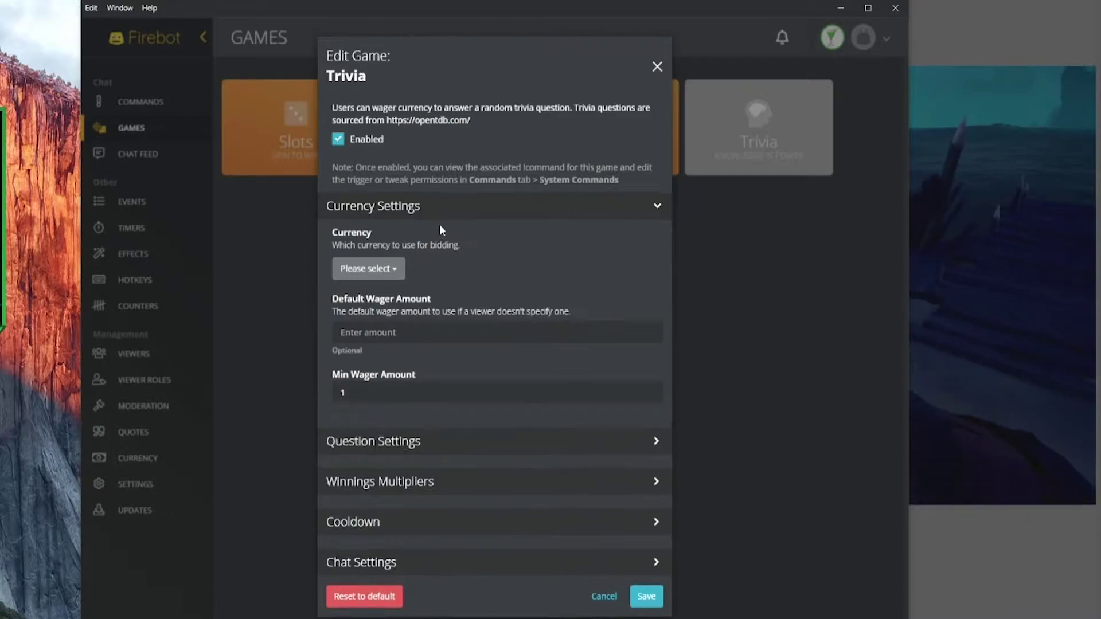
pyautogui.click(372, 268)
pyautogui.click(367, 298)
# Step: Review the Trivia question settings and save the Trivia game
pyautogui.click(445, 496)
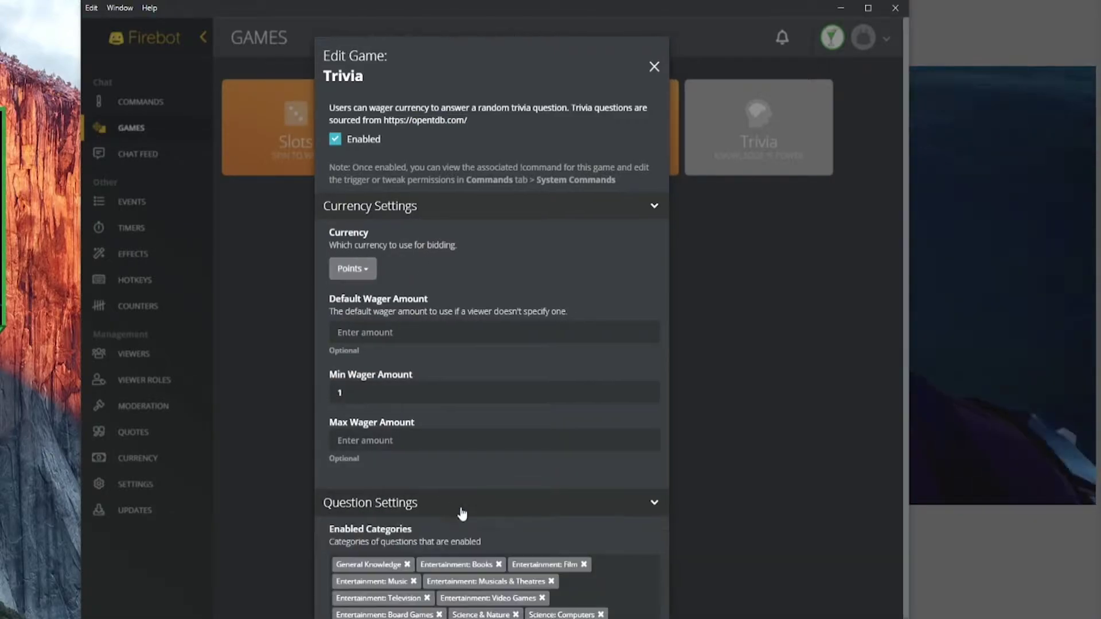
pyautogui.scroll(-5, 498, 516)
pyautogui.scroll(-1, 531, 400)
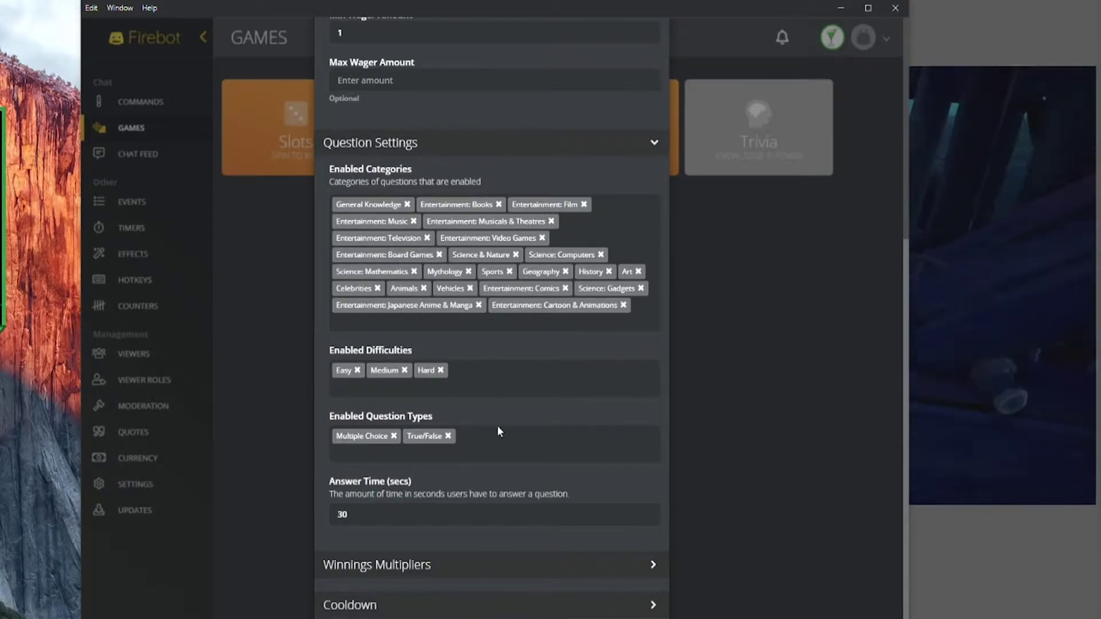
pyautogui.scroll(6, 499, 428)
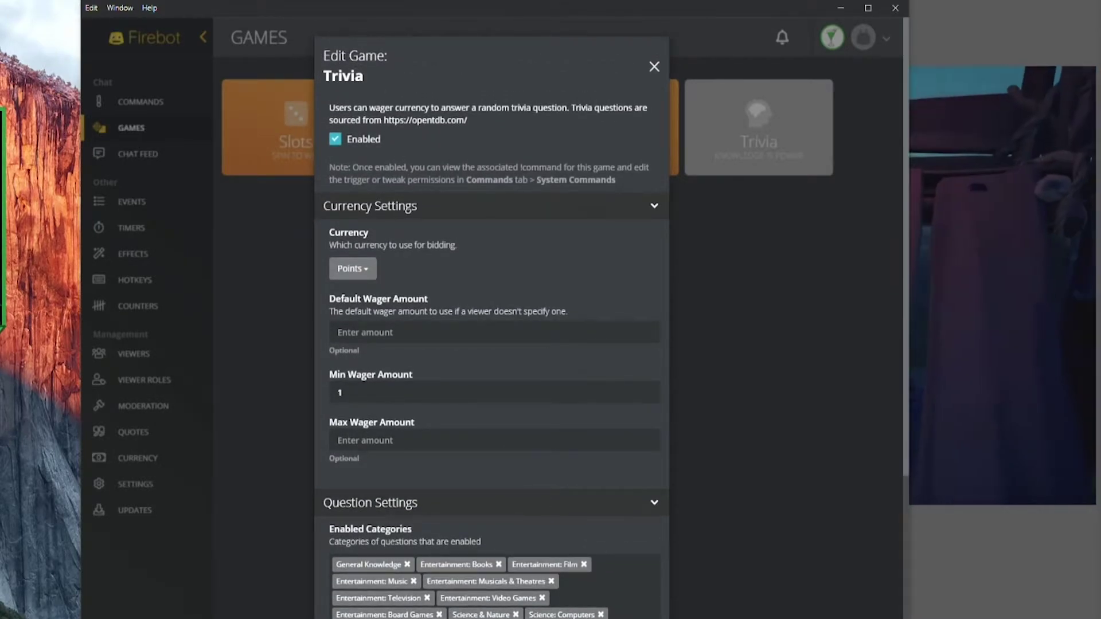
pyautogui.click(708, 518)
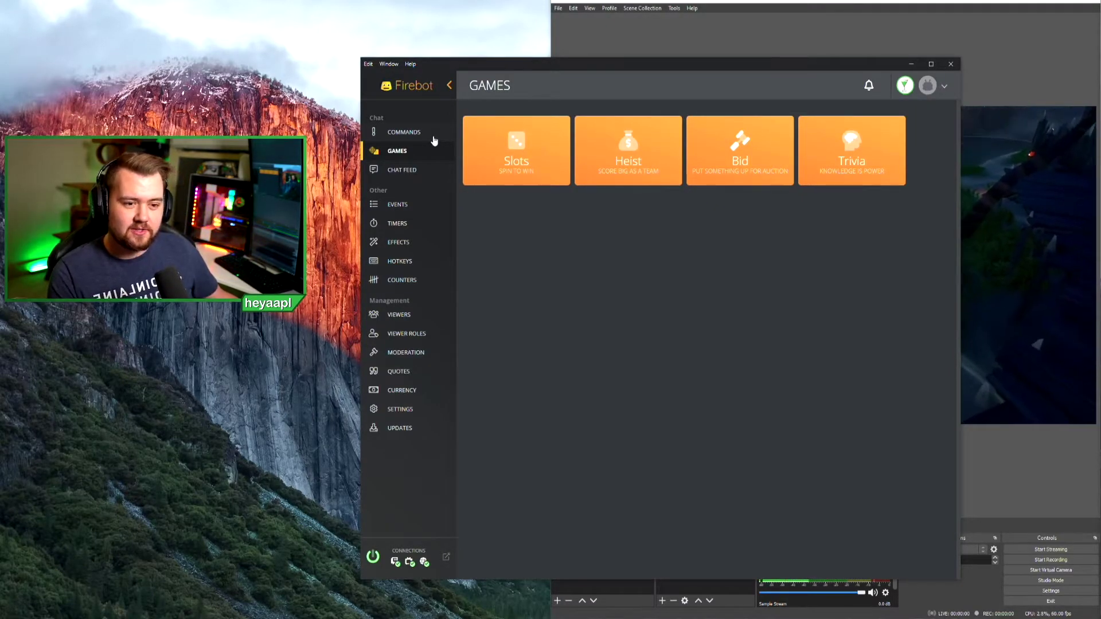
# Step: On the Commands page, create a new custom command with trigger !top
pyautogui.click(434, 140)
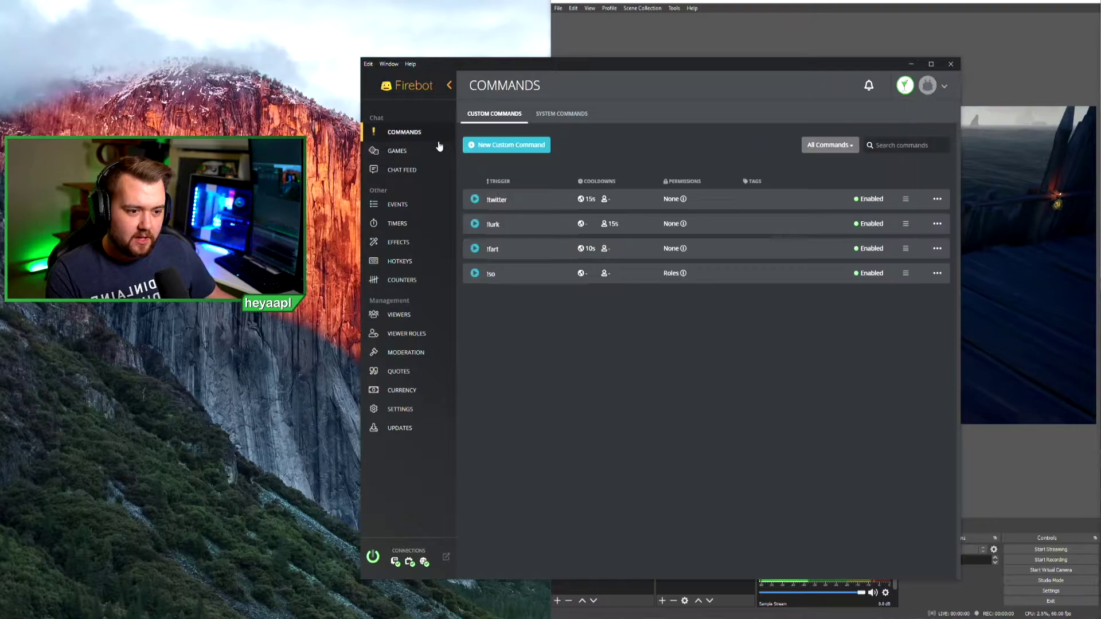
pyautogui.click(542, 147)
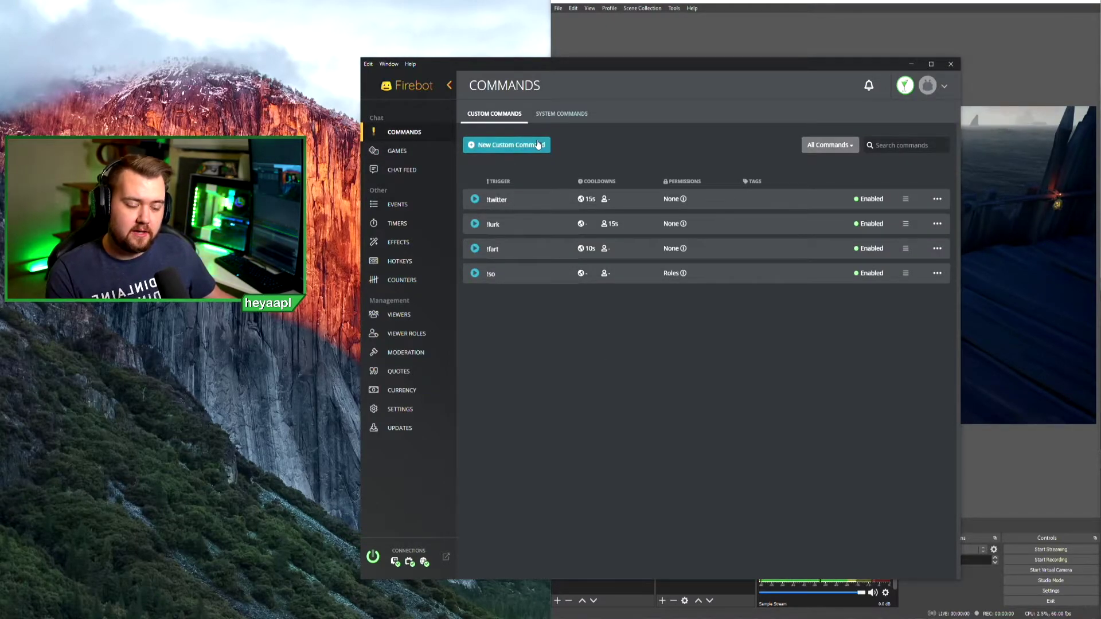
pyautogui.click(669, 132)
pyautogui.write('!top')
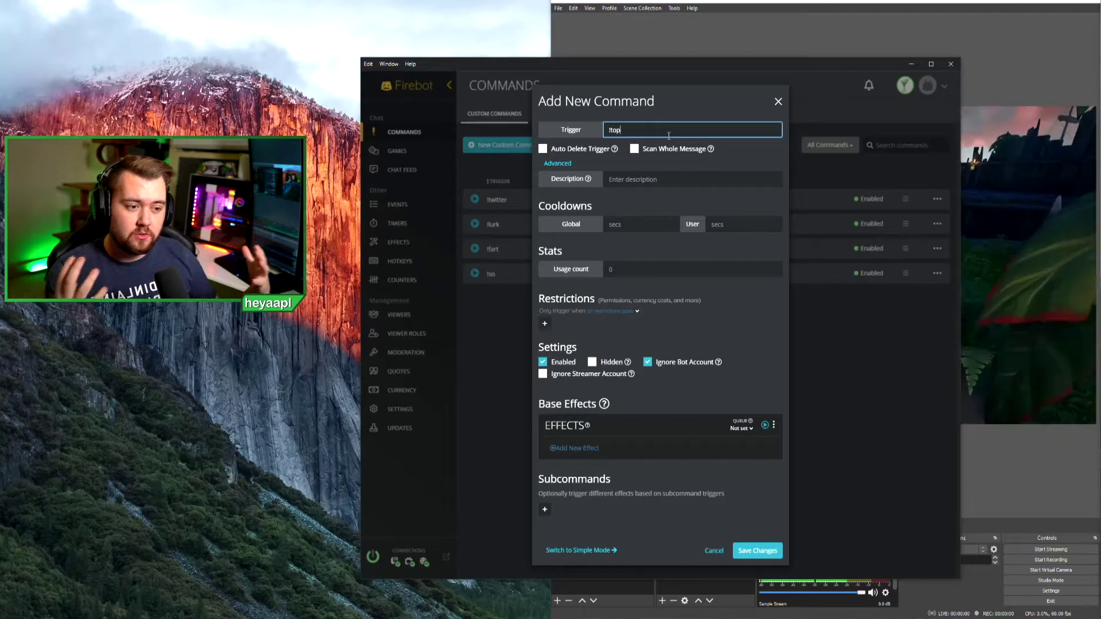
pyautogui.press('Return')
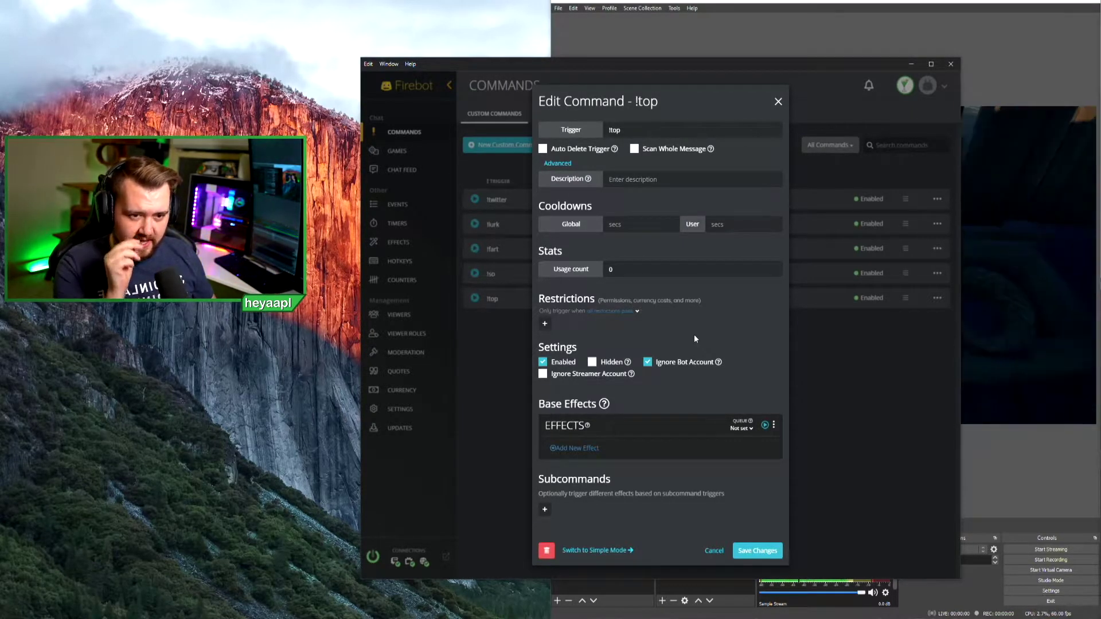
# Step: Add a Chat effect to !top and insert the $topCurrency variable
pyautogui.click(591, 453)
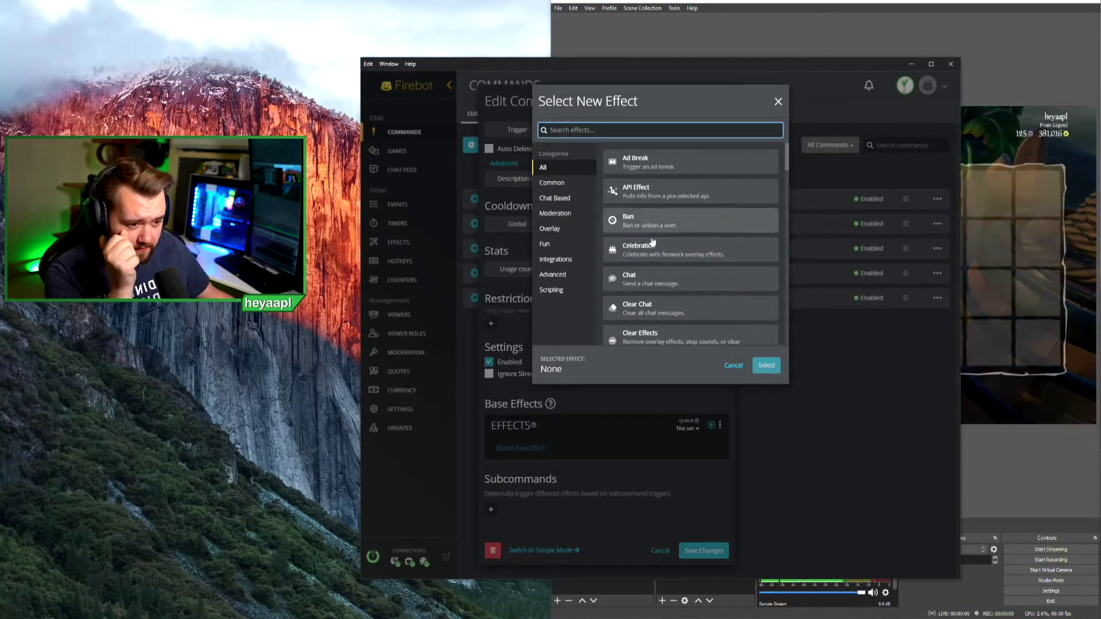
pyautogui.click(663, 274)
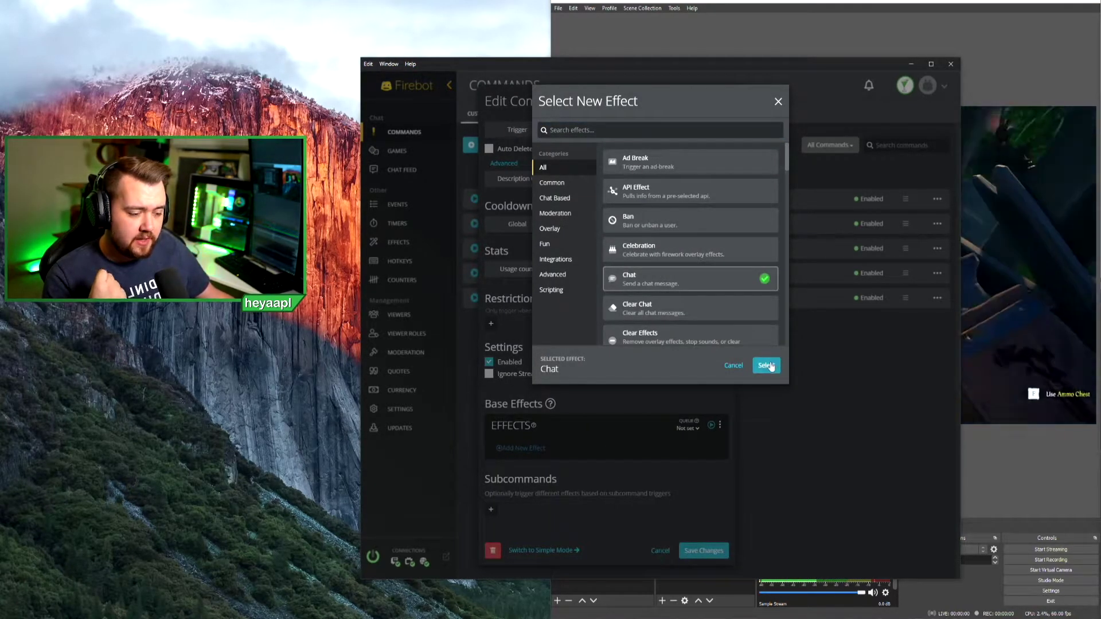
pyautogui.click(766, 366)
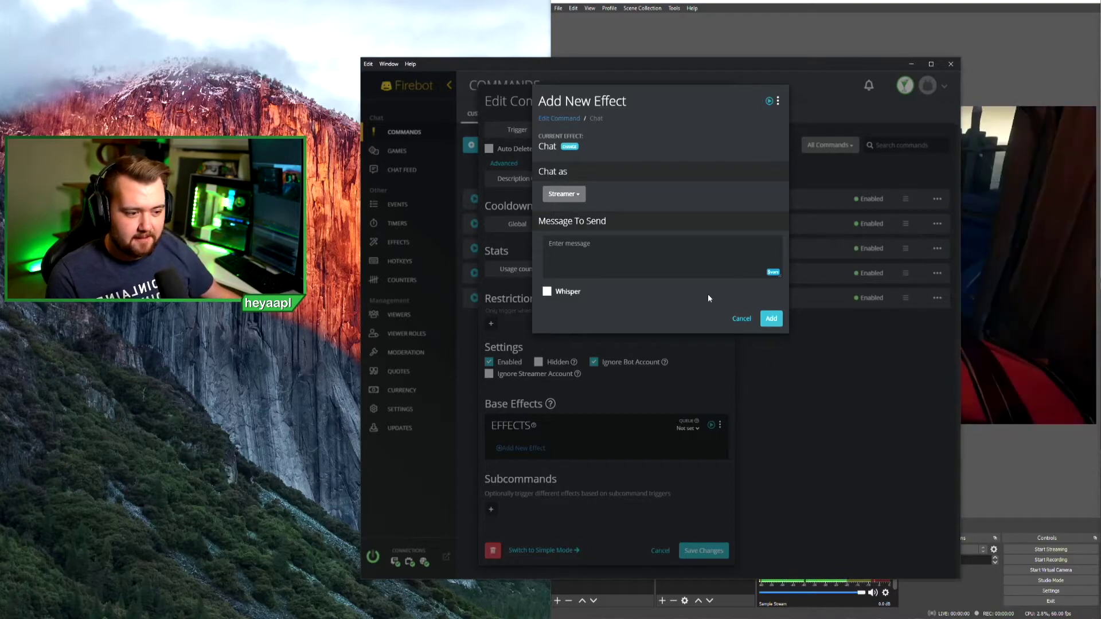
pyautogui.click(770, 276)
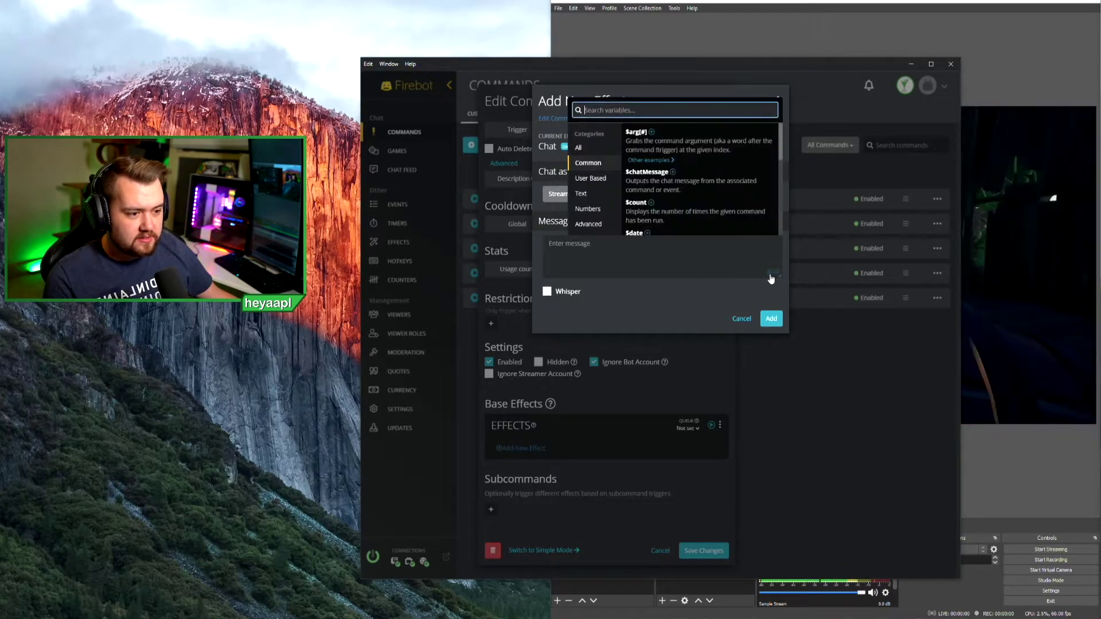
pyautogui.write('currency')
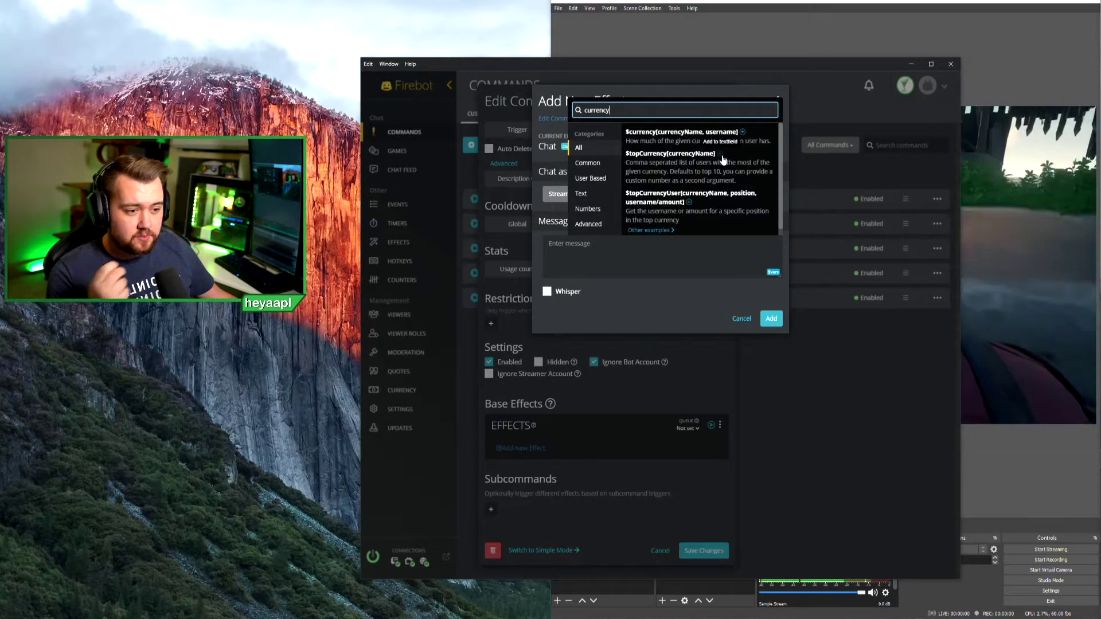
pyautogui.doubleClick(634, 152)
pyautogui.click(627, 164)
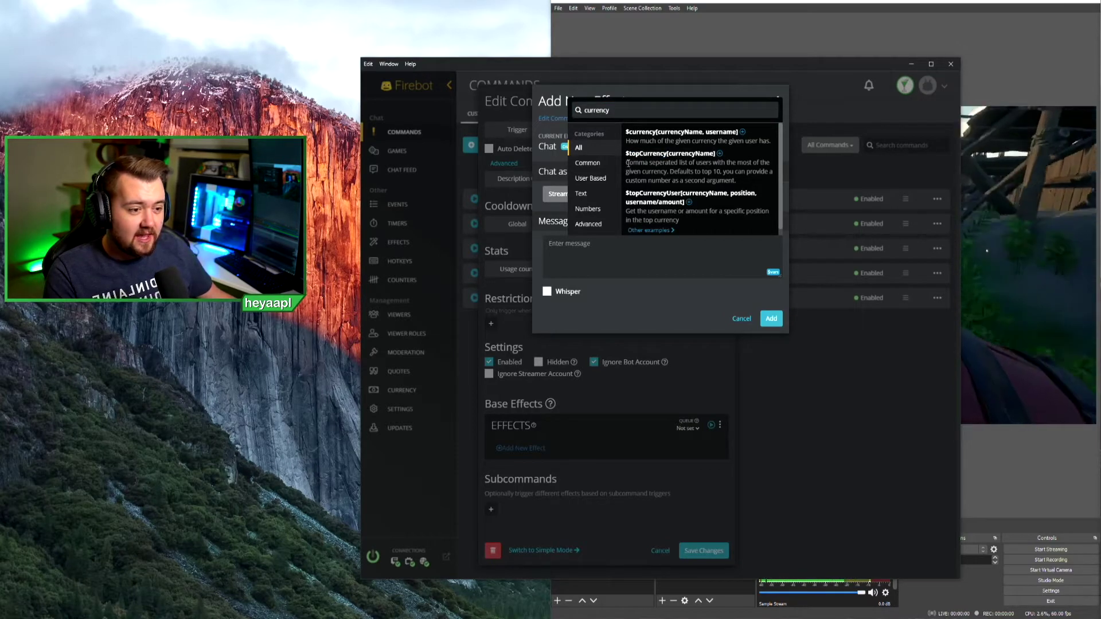
pyautogui.moveTo(627, 163); pyautogui.dragTo(710, 171)
pyautogui.click(710, 169)
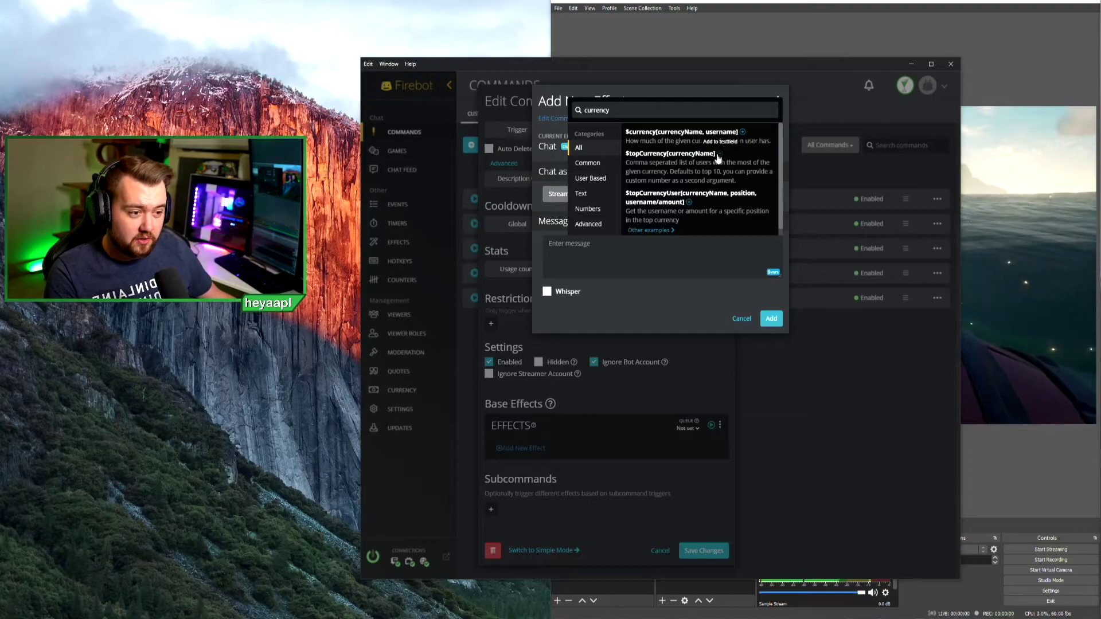
pyautogui.click(718, 155)
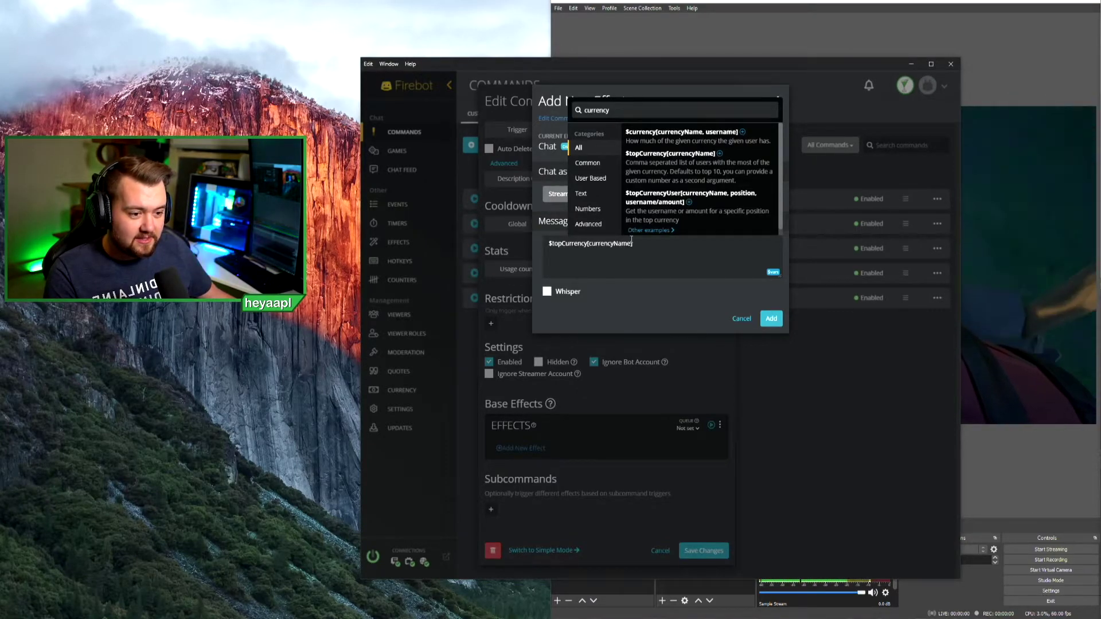
pyautogui.click(714, 253)
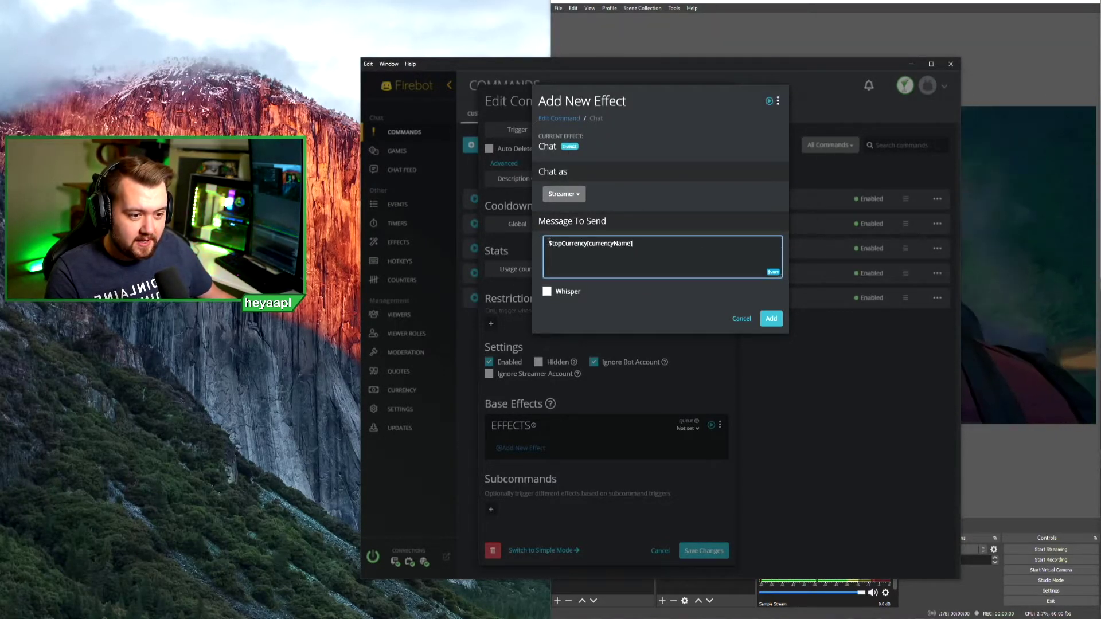
# Step: Write the message 'Top Point Holders: $topCurrency[Points]' and save the !top command
pyautogui.write('Top Point Hold')
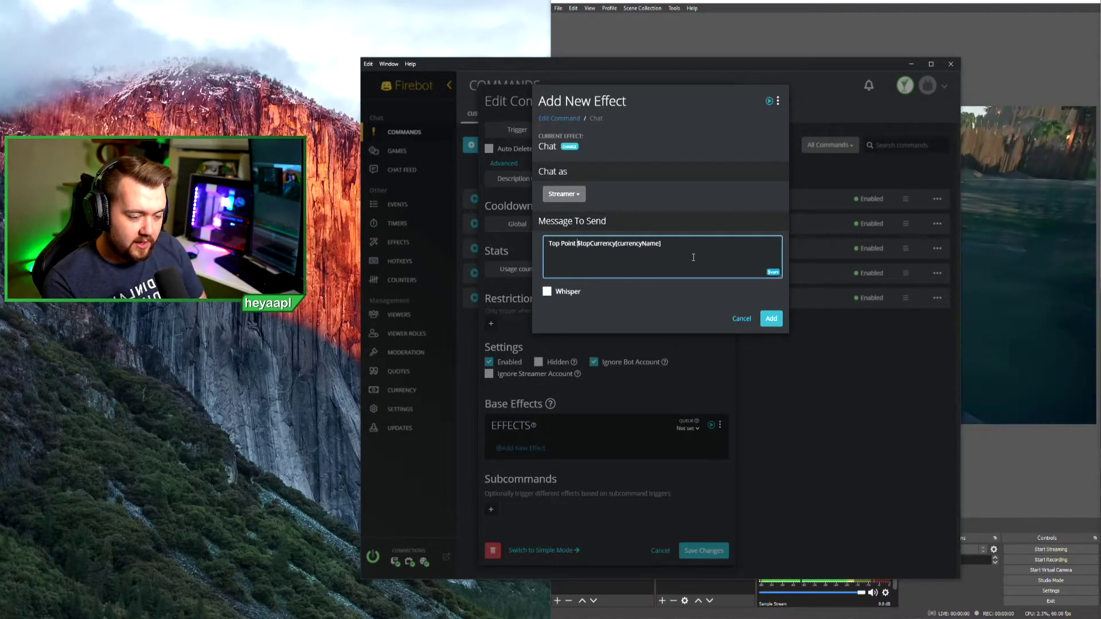
pyautogui.write('ers:')
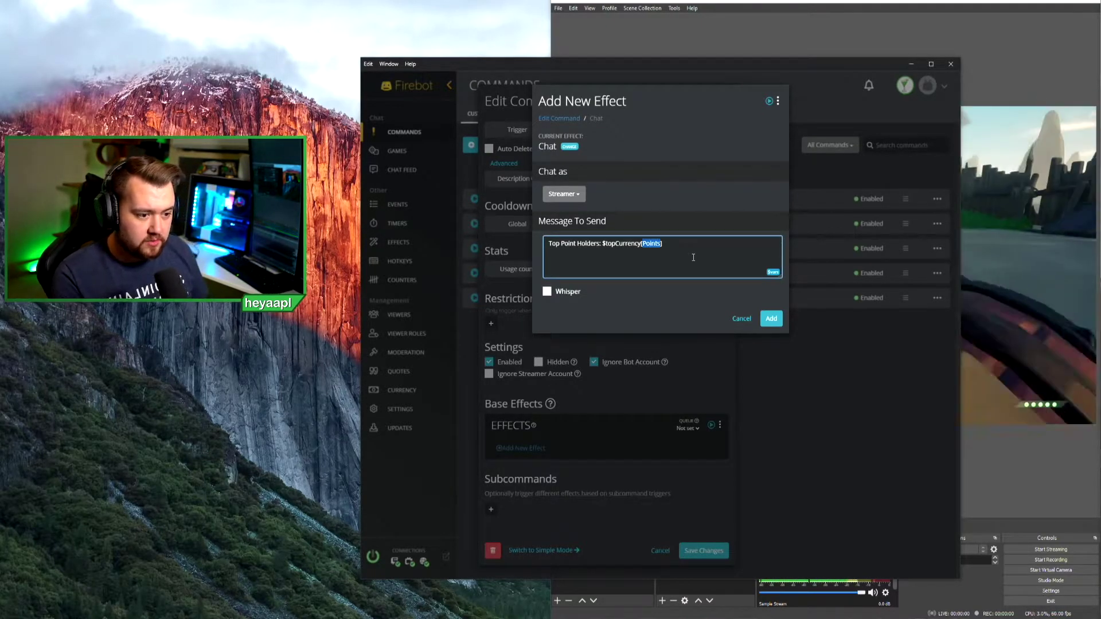
pyautogui.write('Gold')
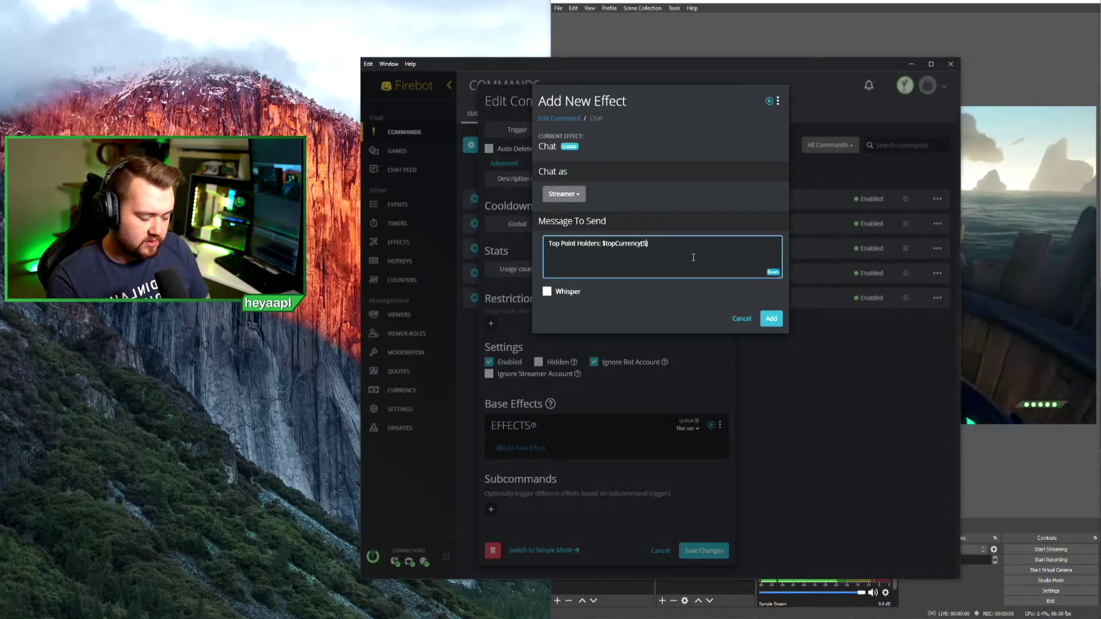
pyautogui.hotkey('ctrl', 'shift', 'Left')
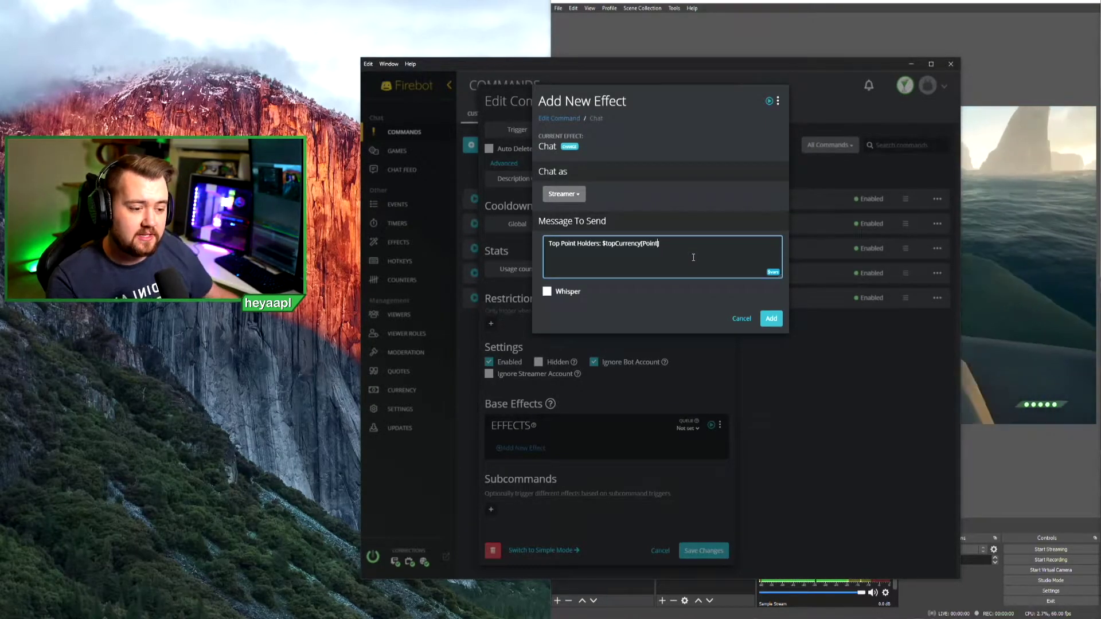
pyautogui.click(770, 319)
pyautogui.click(751, 565)
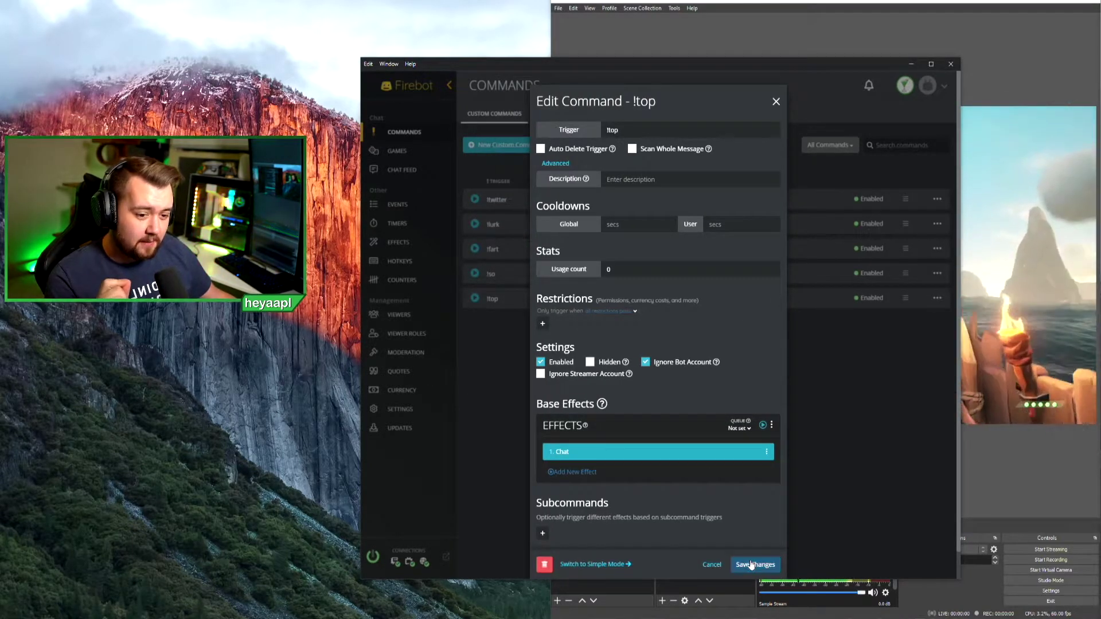
# Step: Check the Currency page, then re-verify the !top Chat message and save the command
pyautogui.click(433, 395)
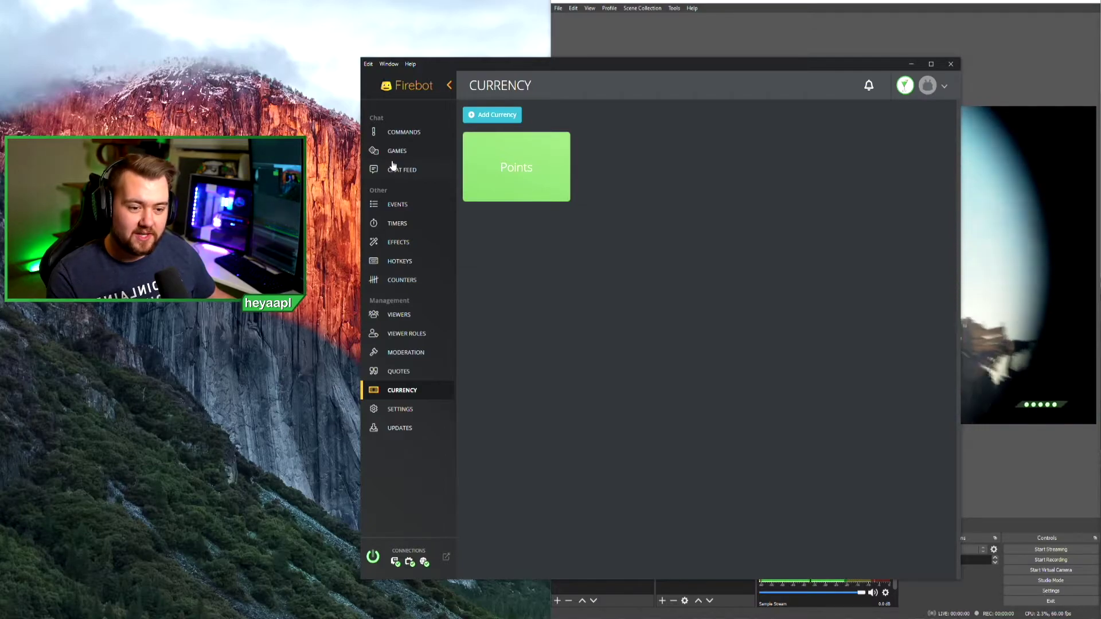
pyautogui.click(405, 132)
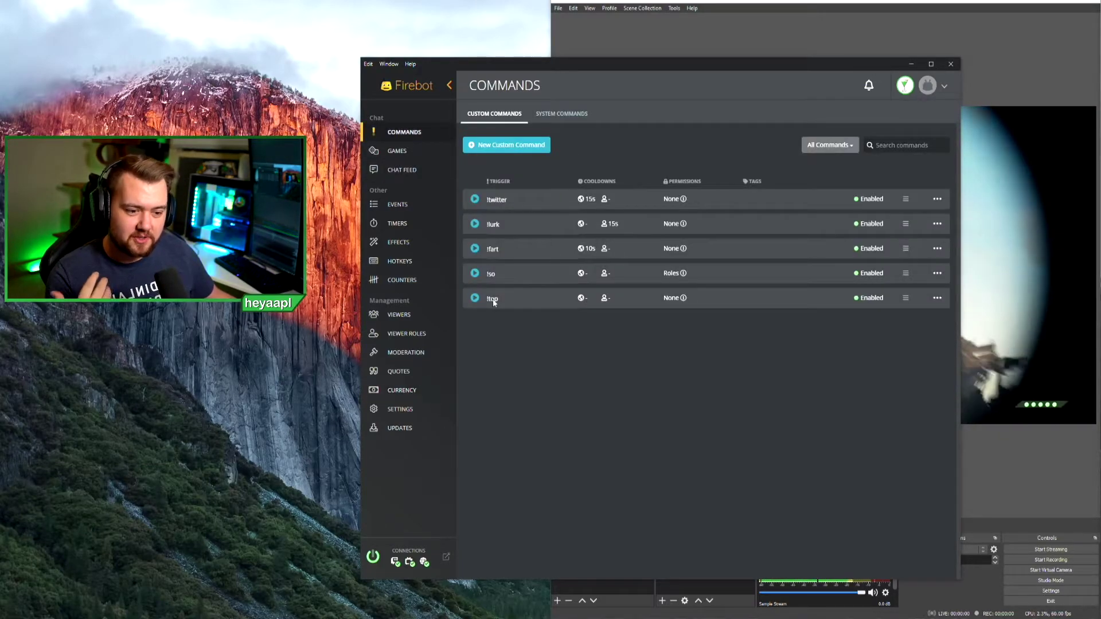
pyautogui.click(937, 299)
pyautogui.click(912, 309)
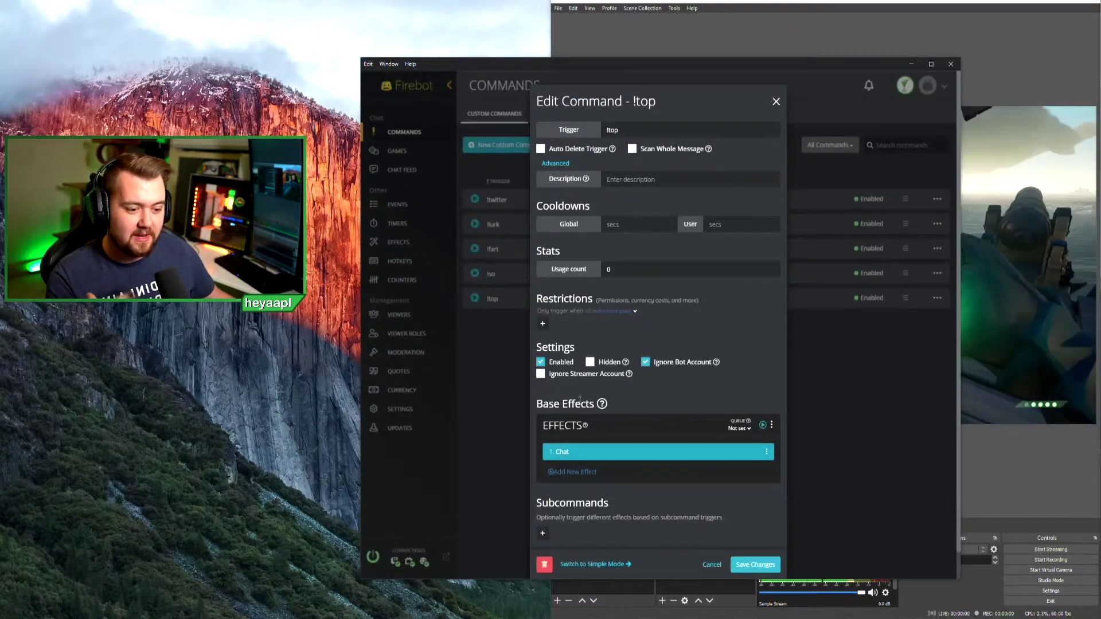
pyautogui.click(620, 462)
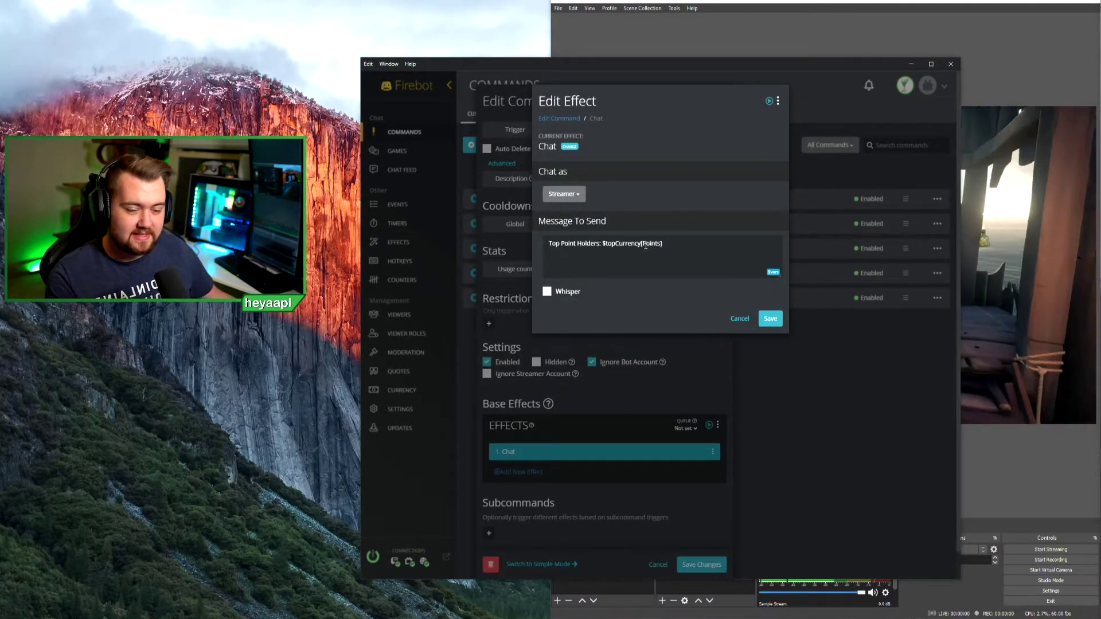
pyautogui.click(669, 248)
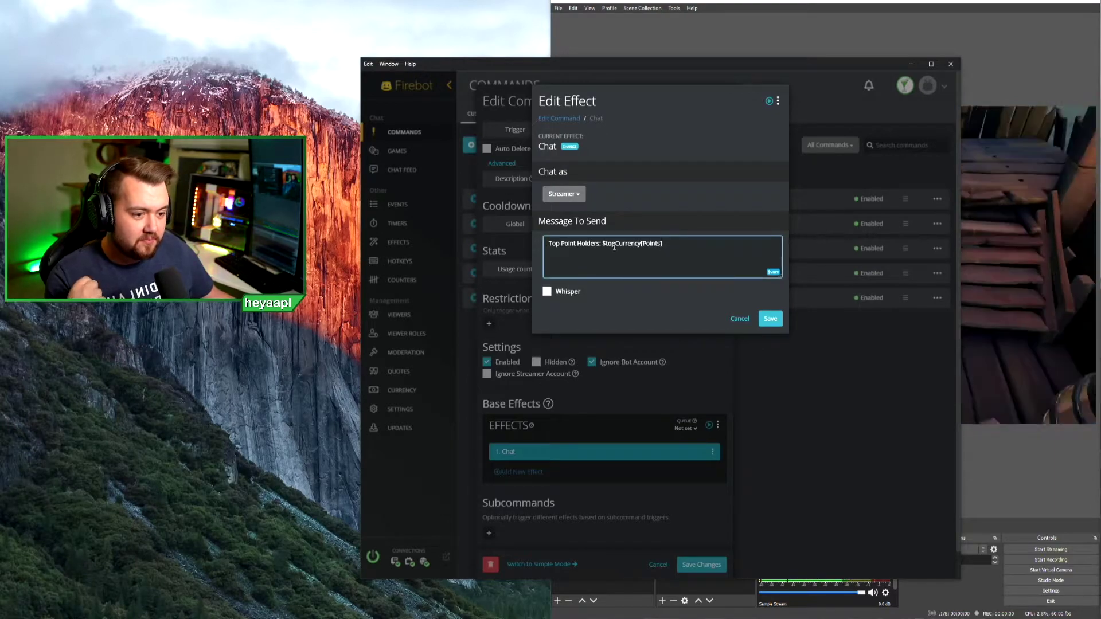
pyautogui.click(771, 319)
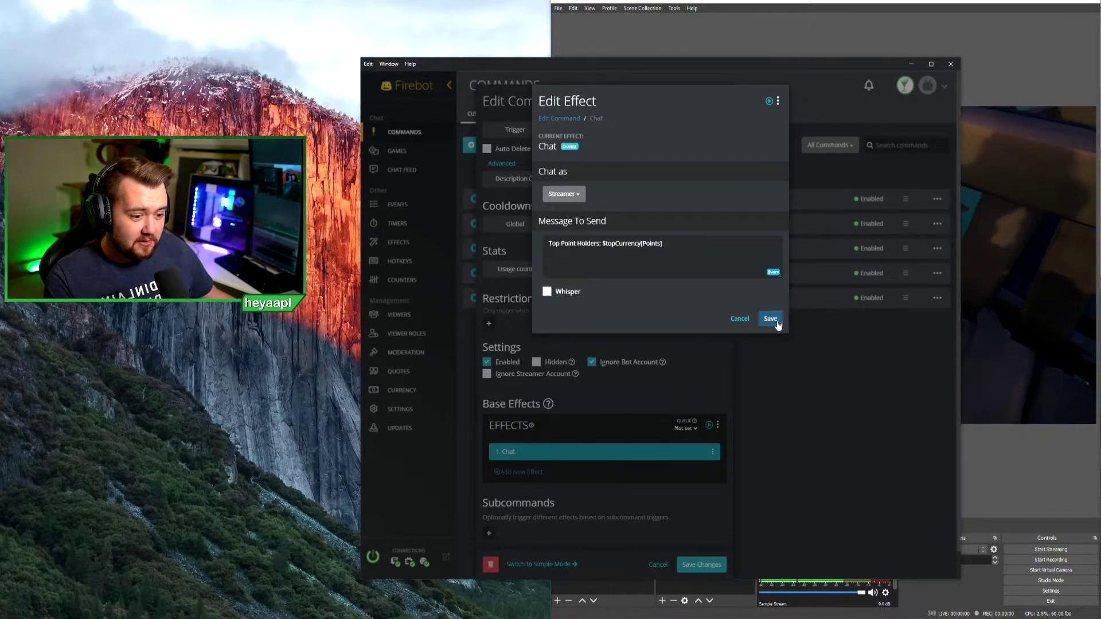
pyautogui.click(748, 565)
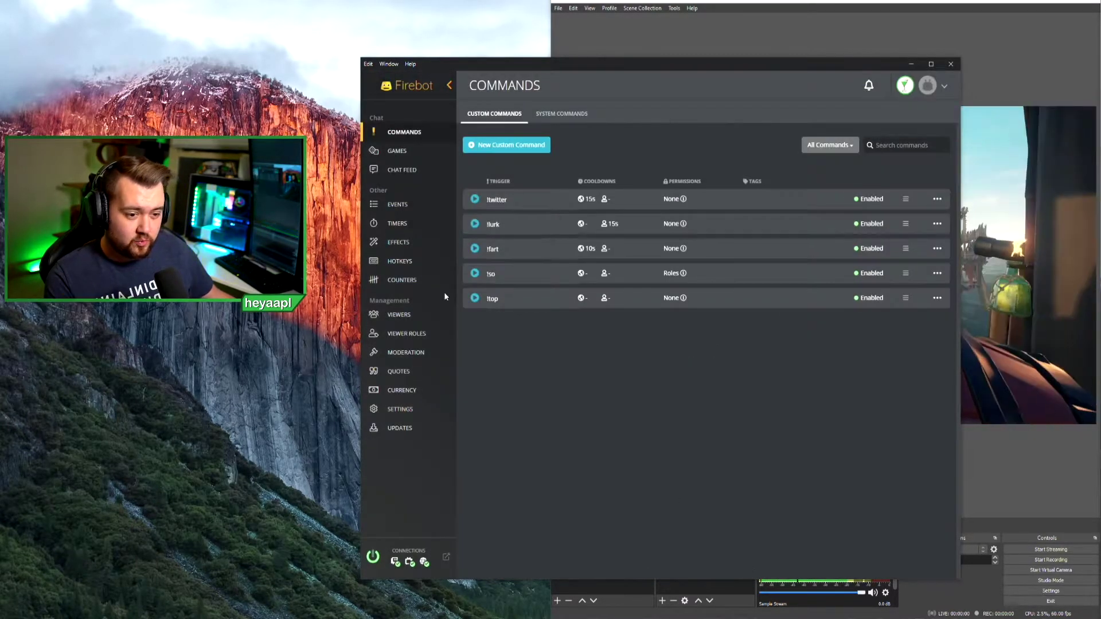
# Step: Send !top in the Chat Feed to list the top Points holders
pyautogui.click(397, 171)
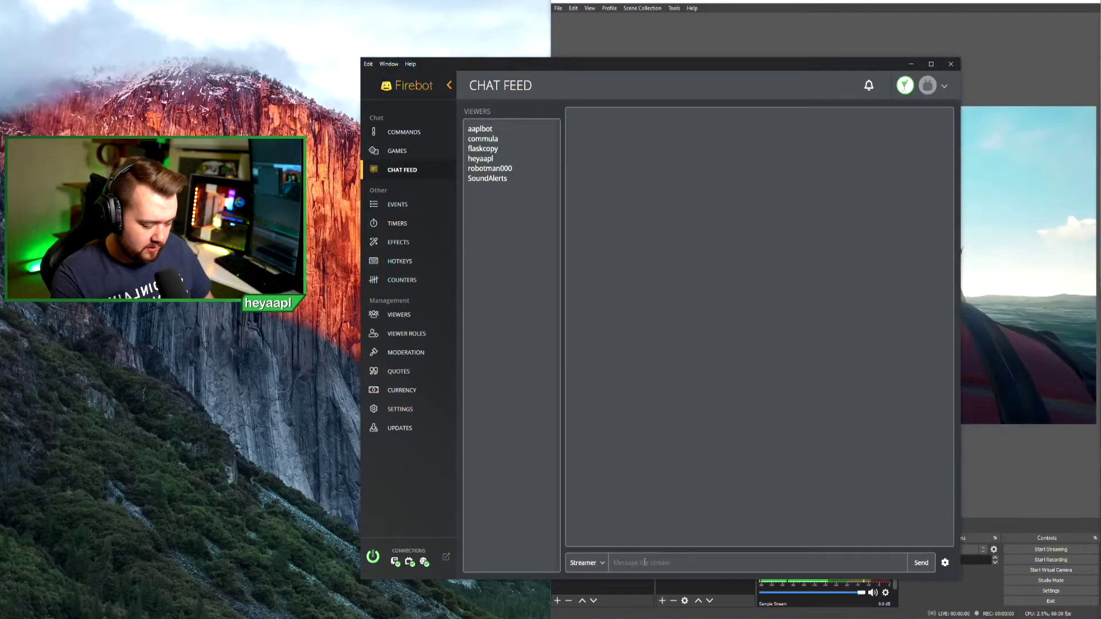
pyautogui.write('!top')
pyautogui.press('Return')
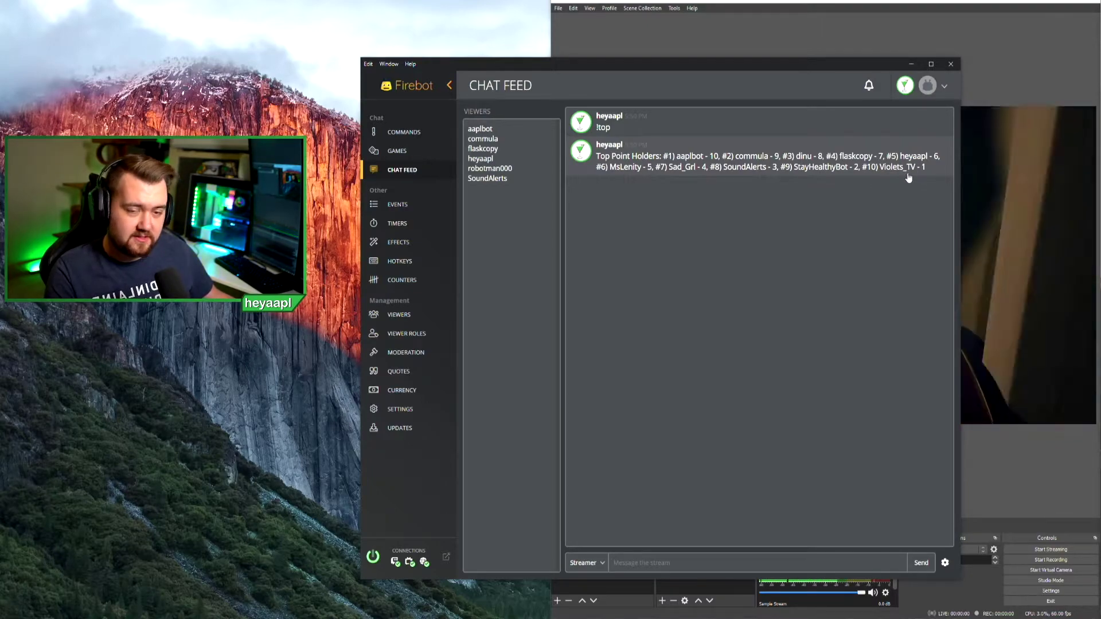
# Step: Change the leading viewer's Points balance from 10 to 15 and save it
pyautogui.rightClick(714, 163)
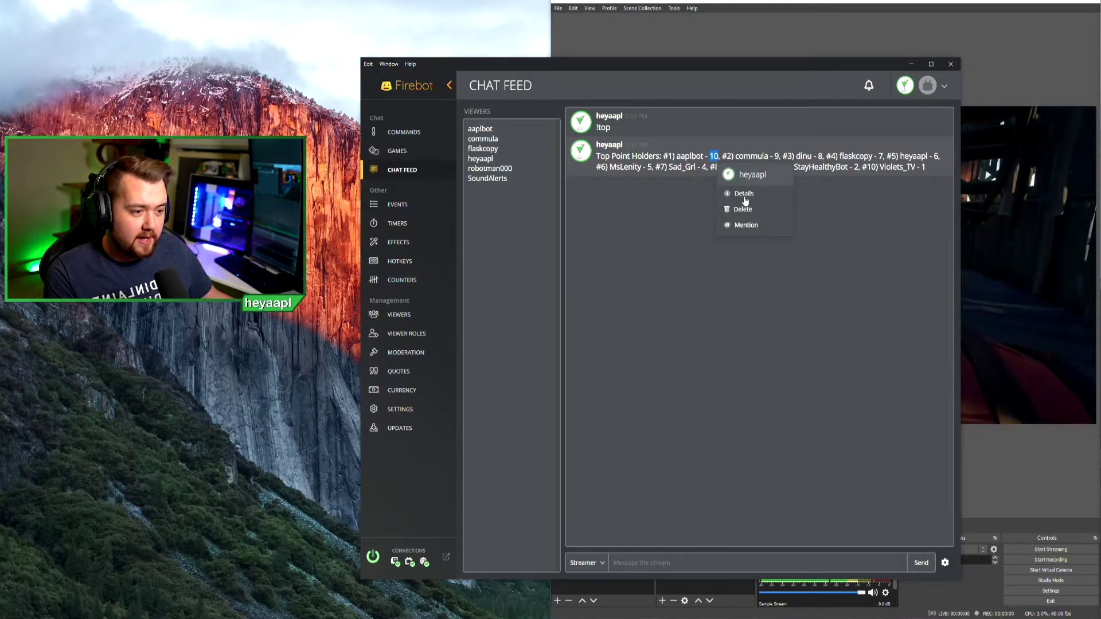
pyautogui.moveTo(641, 167); pyautogui.dragTo(637, 213)
pyautogui.click(638, 212)
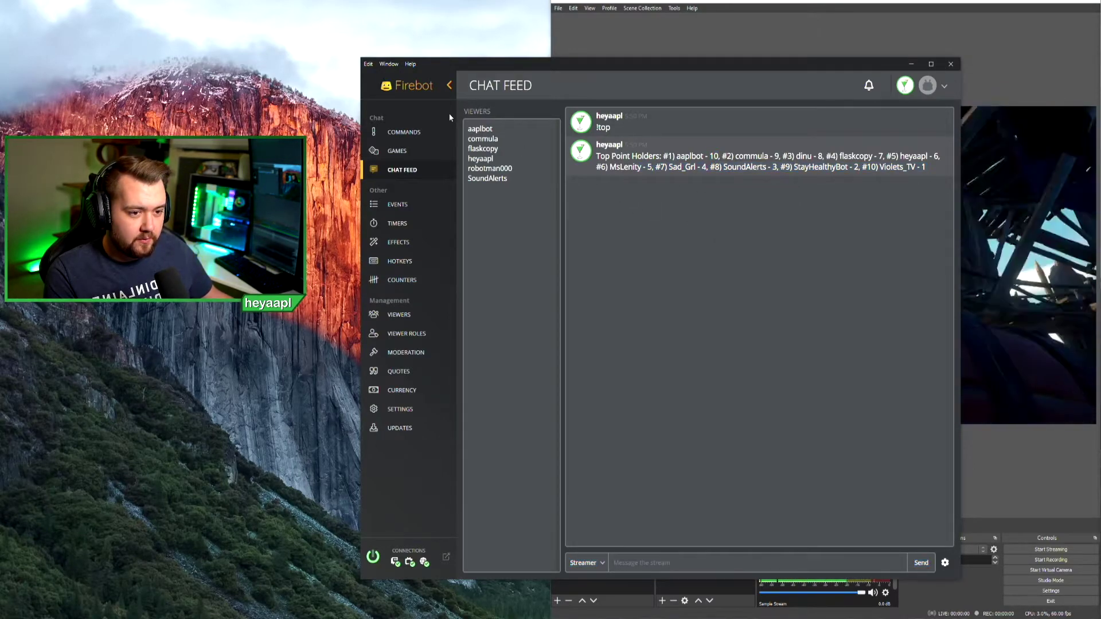
pyautogui.click(480, 129)
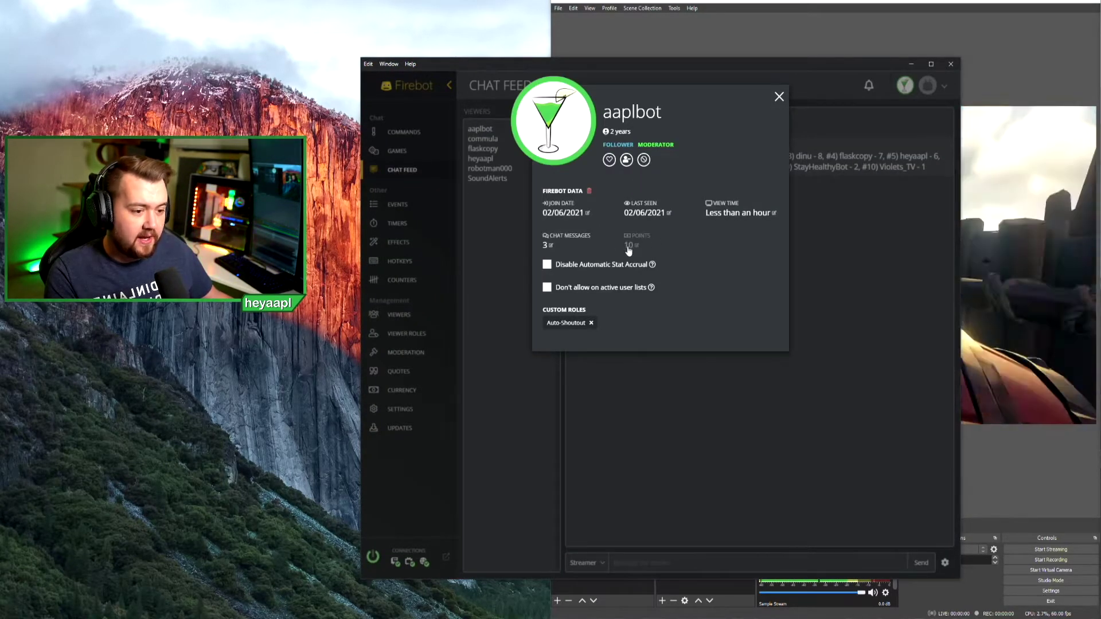
pyautogui.click(642, 249)
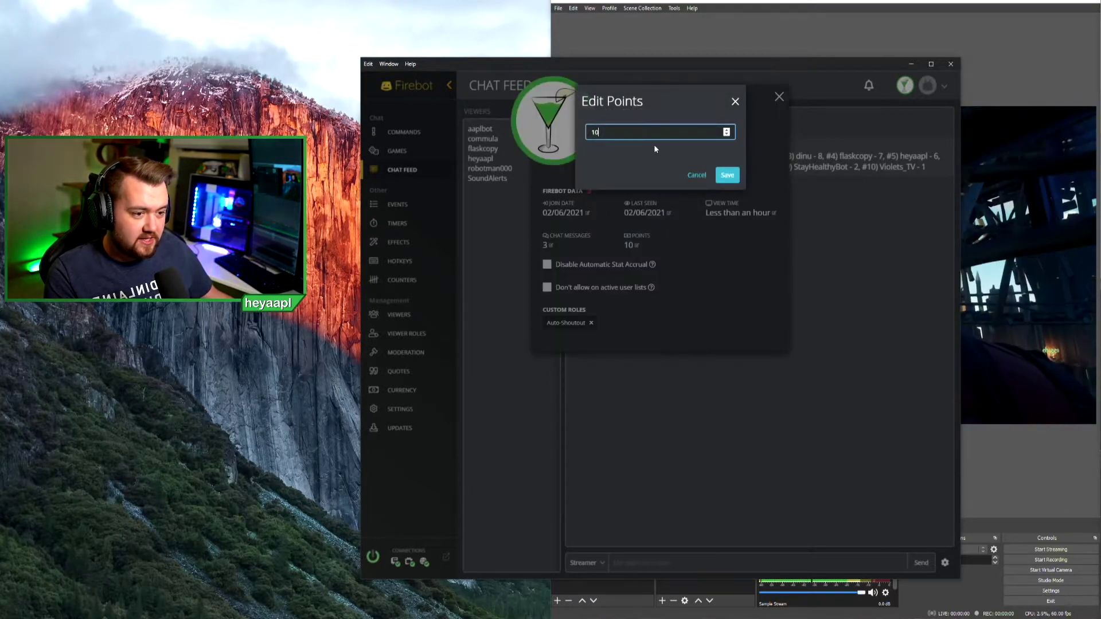
pyautogui.doubleClick(609, 134)
pyautogui.write('0')
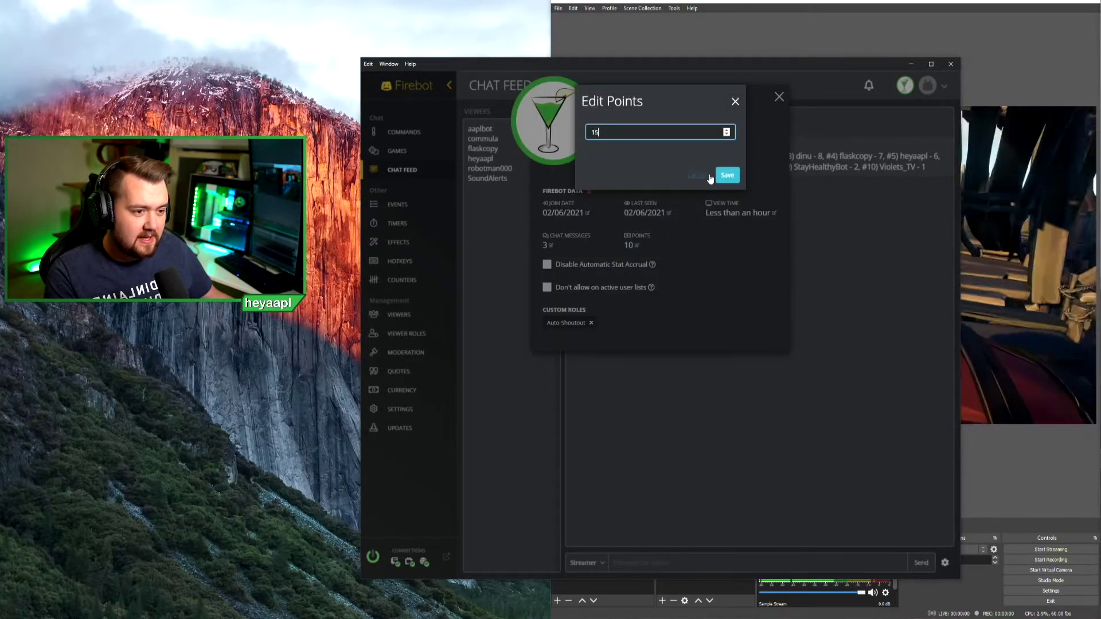
pyautogui.click(727, 175)
pyautogui.click(890, 271)
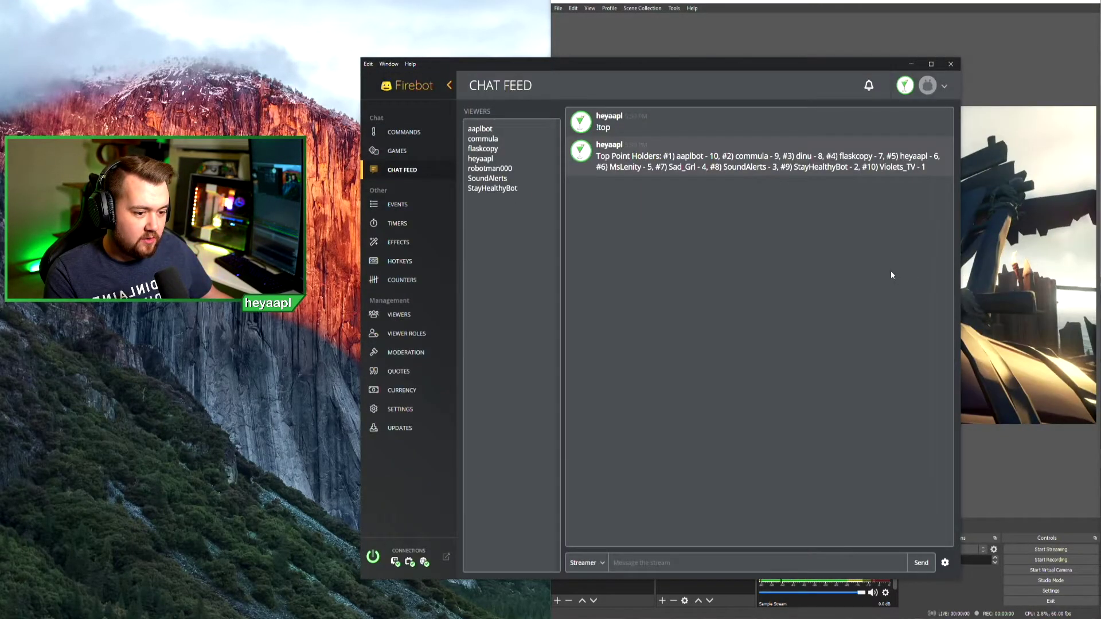
# Step: Send !top 3 in chat to confirm the updated Points ranking
pyautogui.click(635, 563)
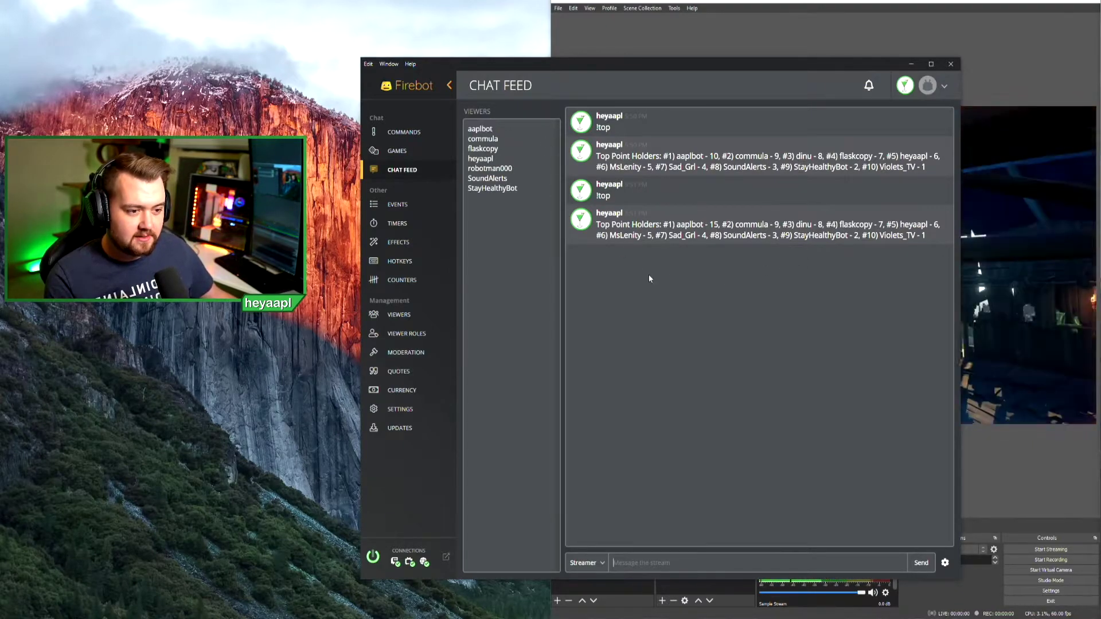
pyautogui.click(649, 555)
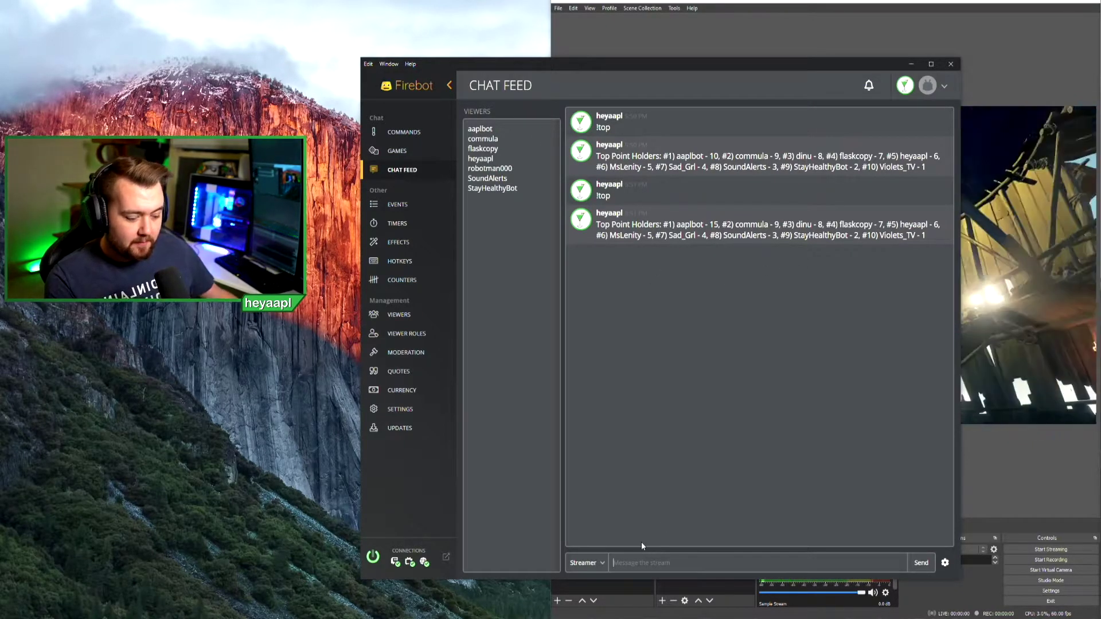
pyautogui.write('!top 3')
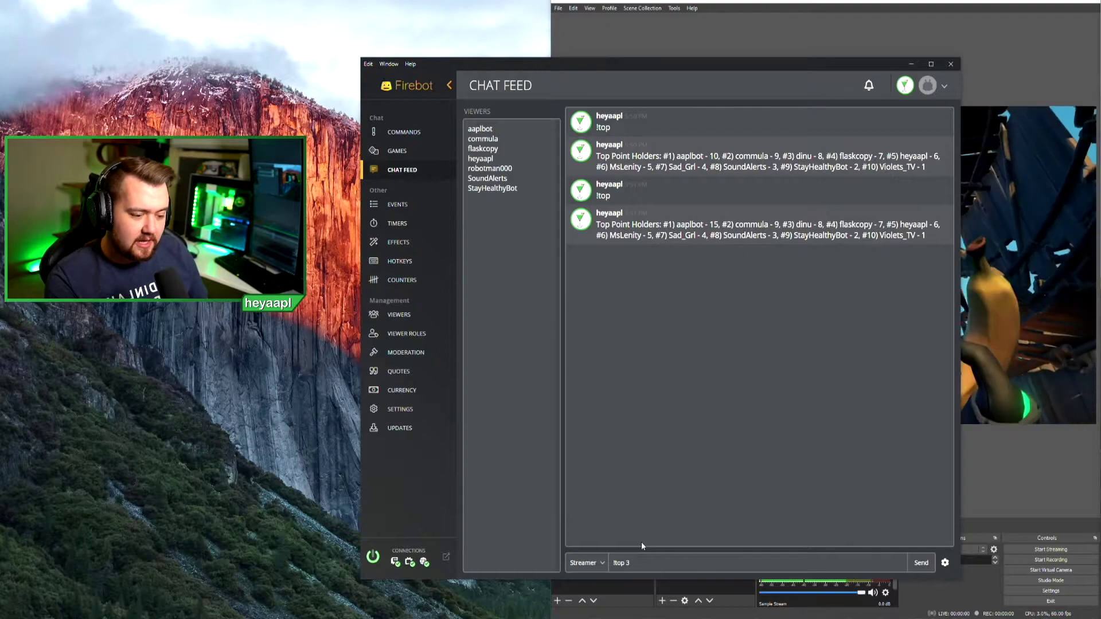
pyautogui.press('Return')
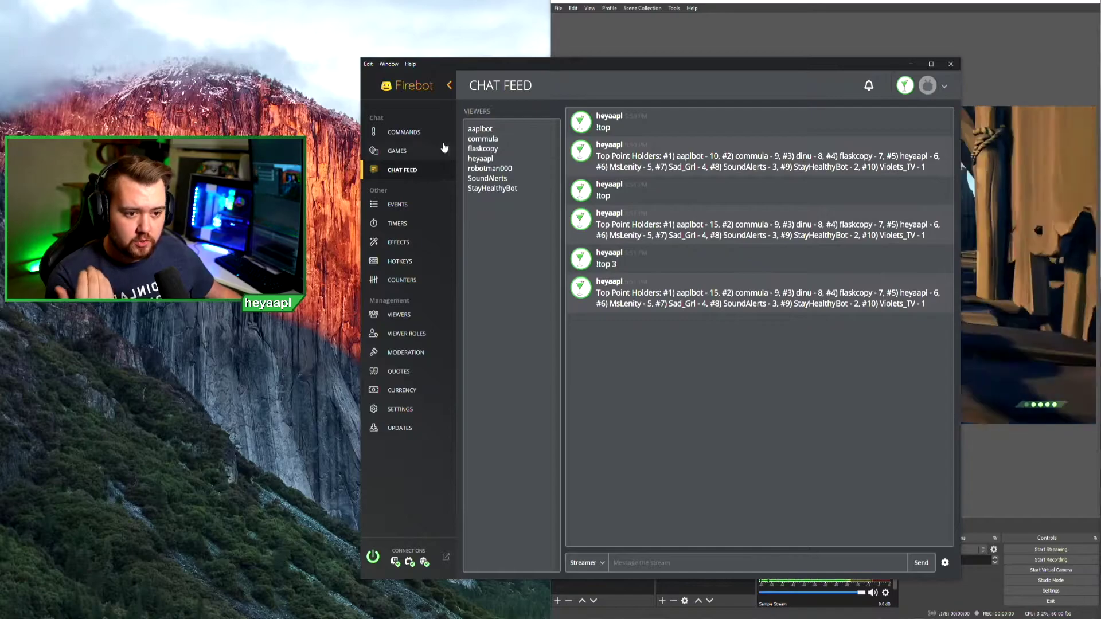
pyautogui.click(404, 133)
# Step: Add a Conditional Effects effect to the !top command, then start a new If condition and choose its type
pyautogui.click(937, 298)
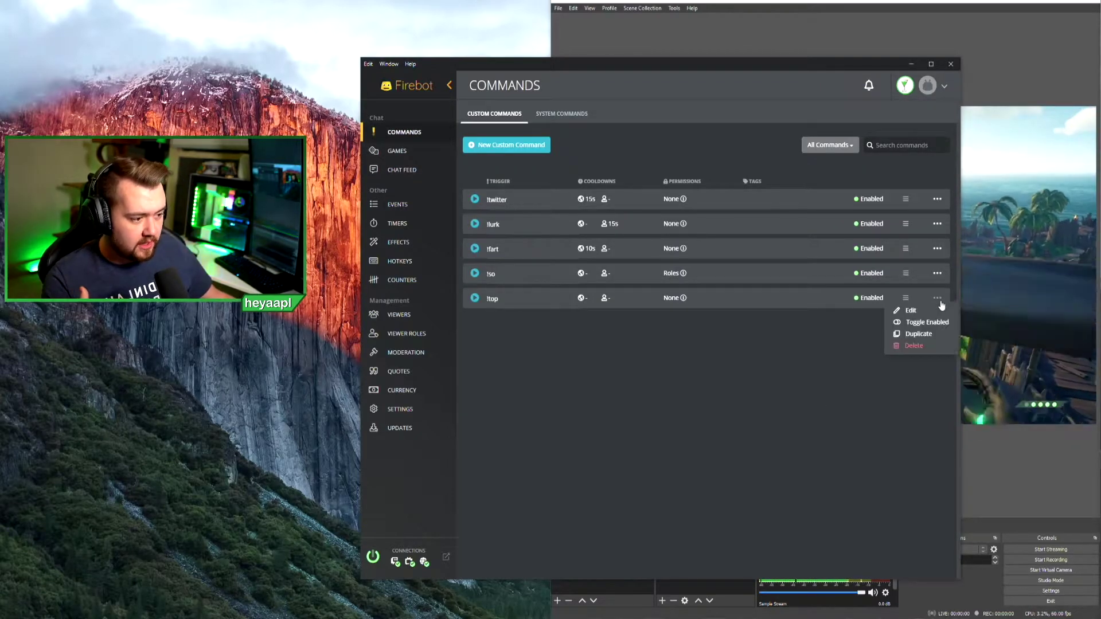
pyautogui.click(909, 308)
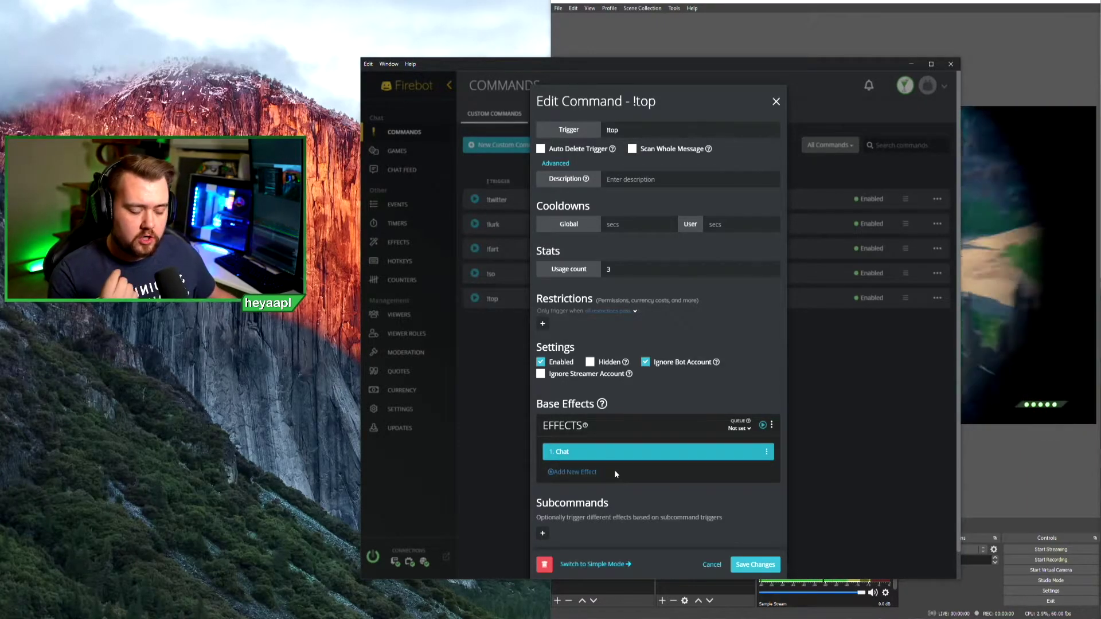
pyautogui.click(581, 473)
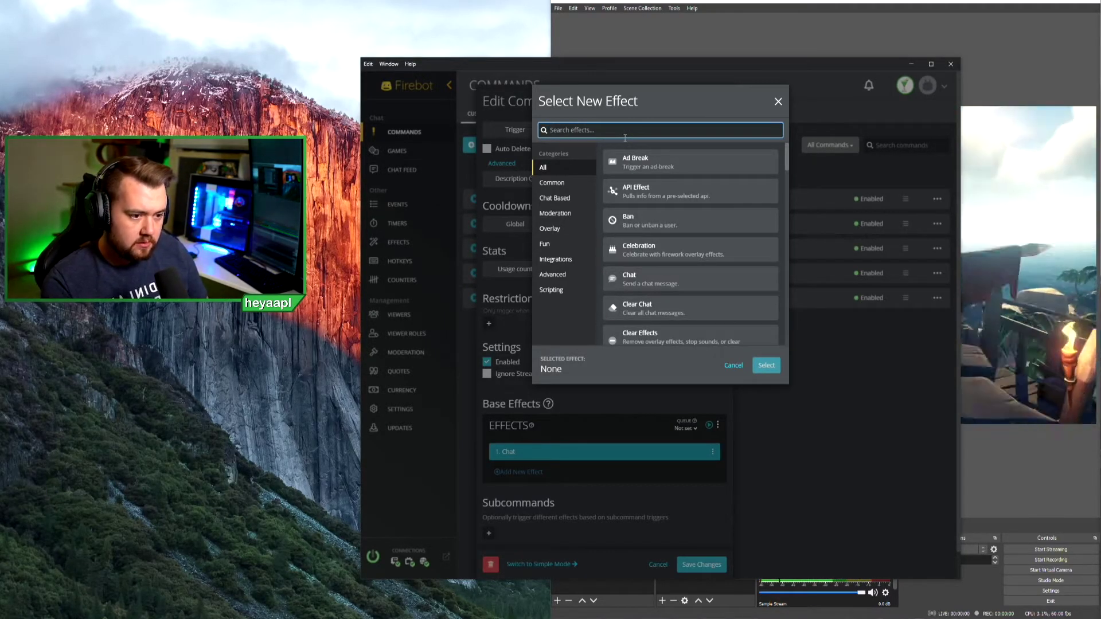
pyautogui.write('condition')
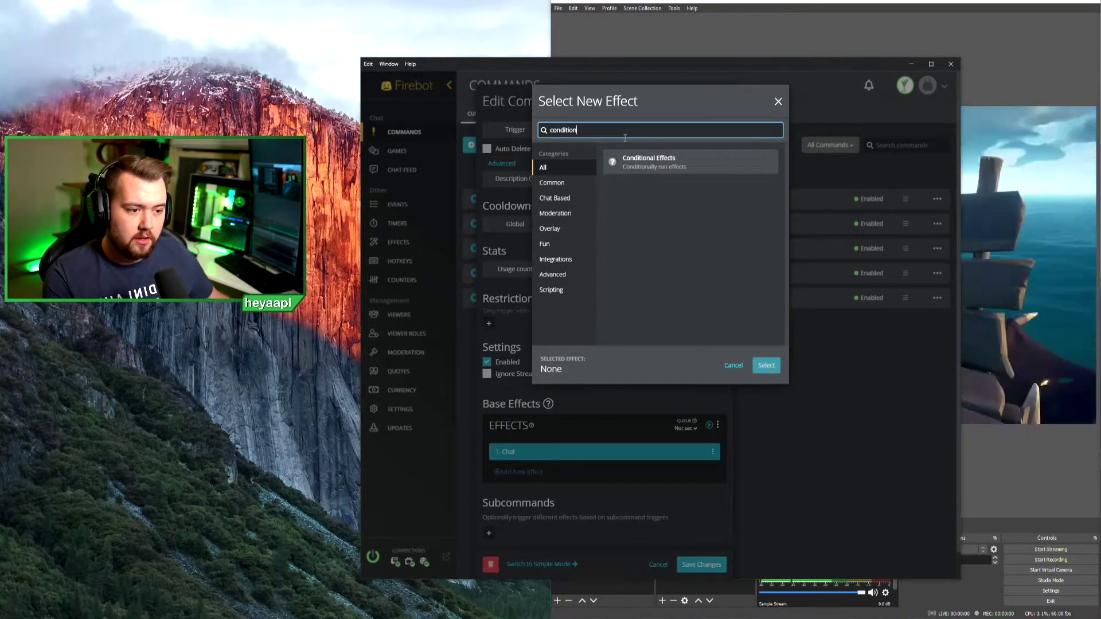
pyautogui.click(665, 163)
pyautogui.click(772, 366)
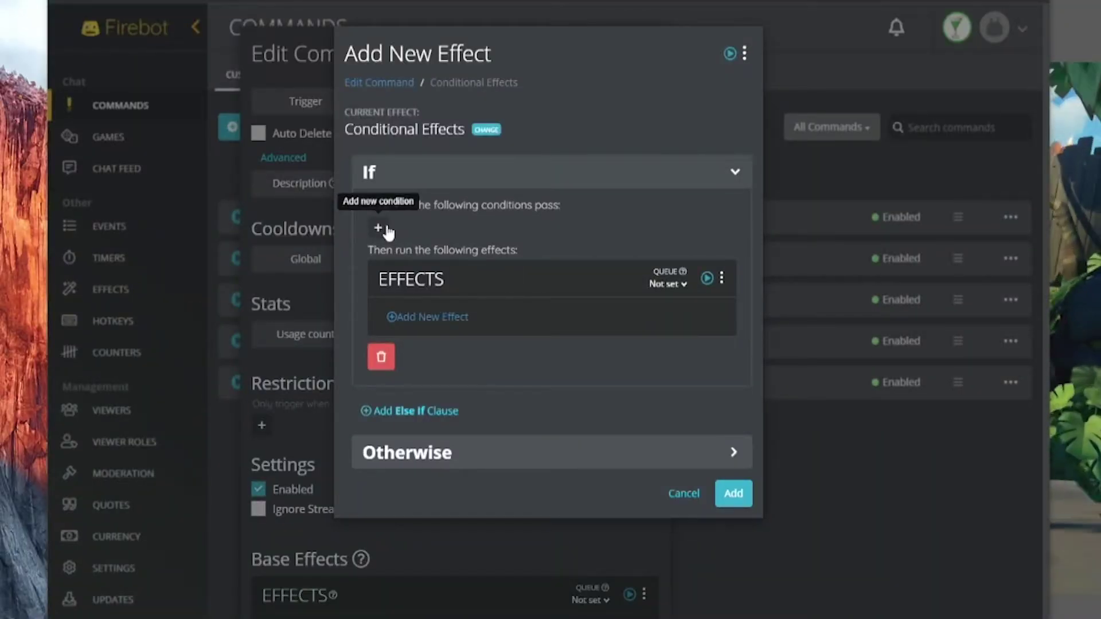
pyautogui.click(386, 228)
pyautogui.click(426, 115)
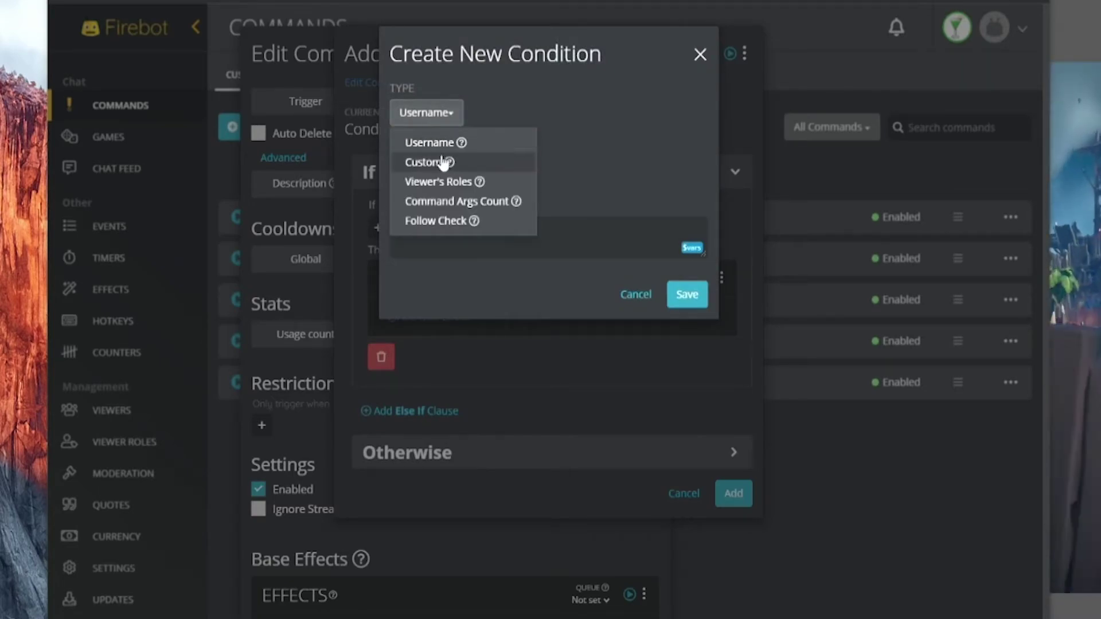